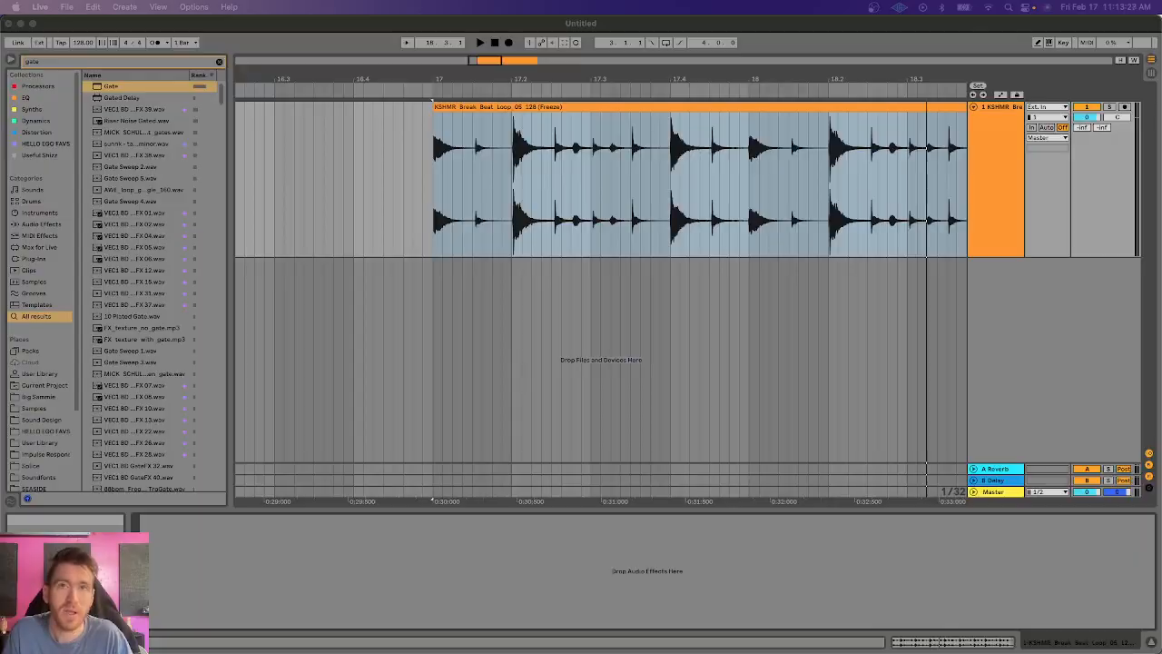
Switch to the browser and look through the Patreon page's membership tiers from Tier 1 to Tier 6.
{"action": "key", "text": "super+Tab"}
{"action": "scroll", "coordinate": [855, 381], "scroll_direction": "down", "scroll_amount": 10}
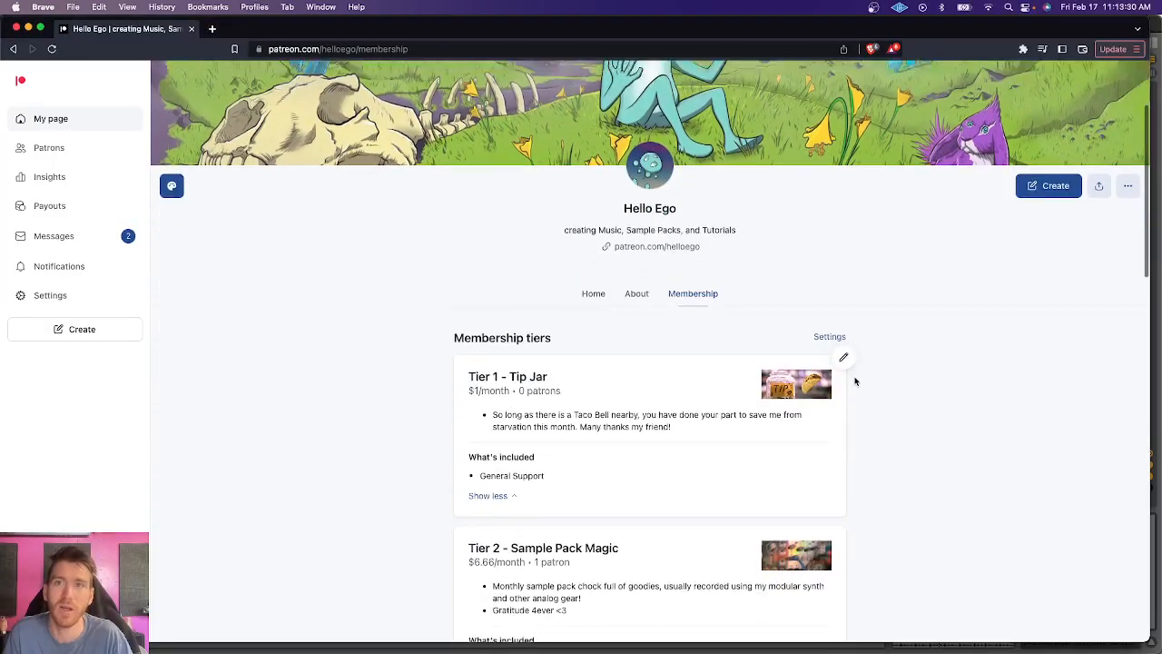
{"action": "scroll", "coordinate": [669, 334], "scroll_direction": "down", "scroll_amount": 8}
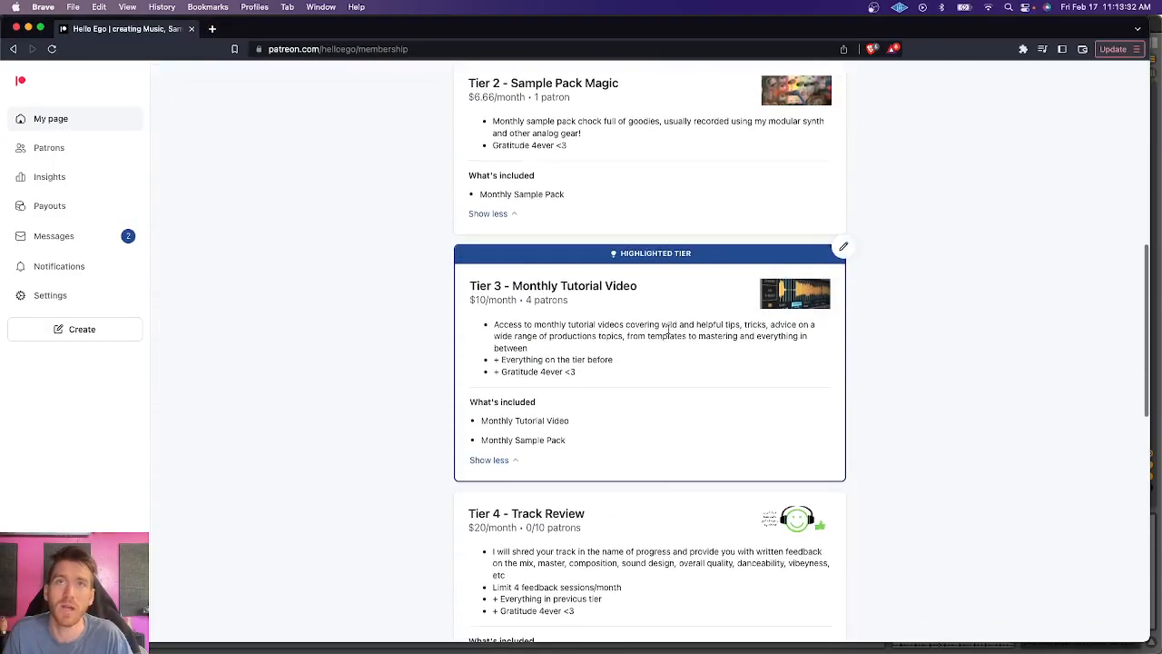
{"action": "scroll", "coordinate": [724, 332], "scroll_direction": "down", "scroll_amount": 2}
{"action": "scroll", "coordinate": [723, 331], "scroll_direction": "up", "scroll_amount": 2}
{"action": "scroll", "coordinate": [723, 331], "scroll_direction": "down", "scroll_amount": 5}
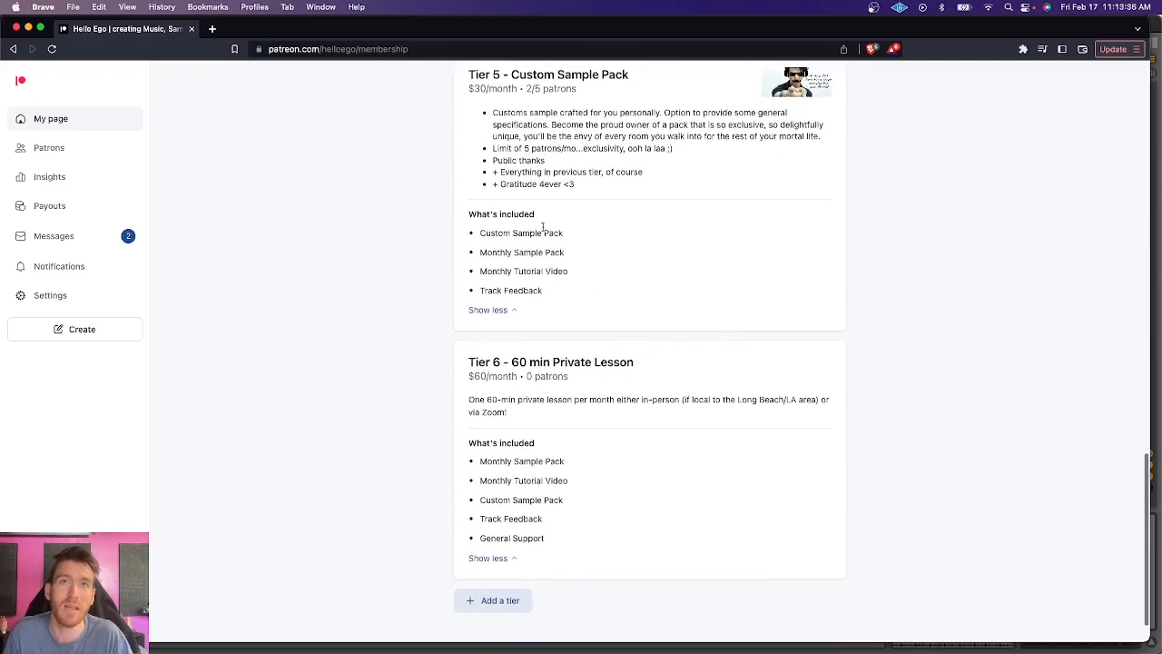
{"action": "scroll", "coordinate": [543, 227], "scroll_direction": "up", "scroll_amount": 1}
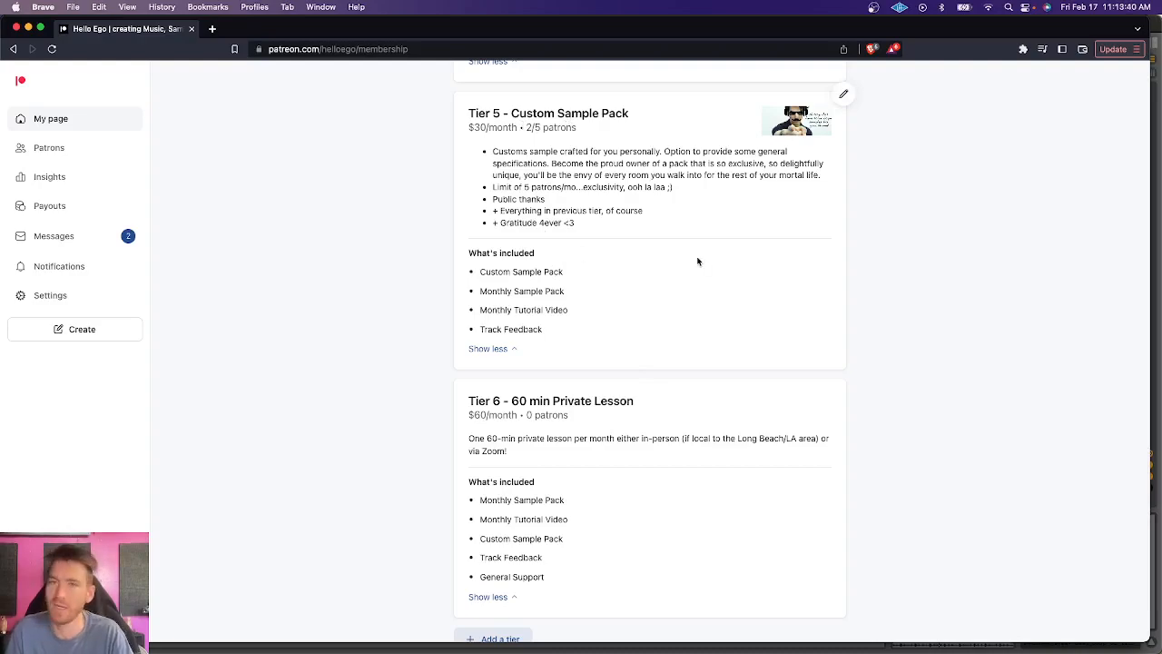
{"action": "scroll", "coordinate": [697, 262], "scroll_direction": "down", "scroll_amount": 2}
{"action": "scroll", "coordinate": [687, 342], "scroll_direction": "up", "scroll_amount": 15}
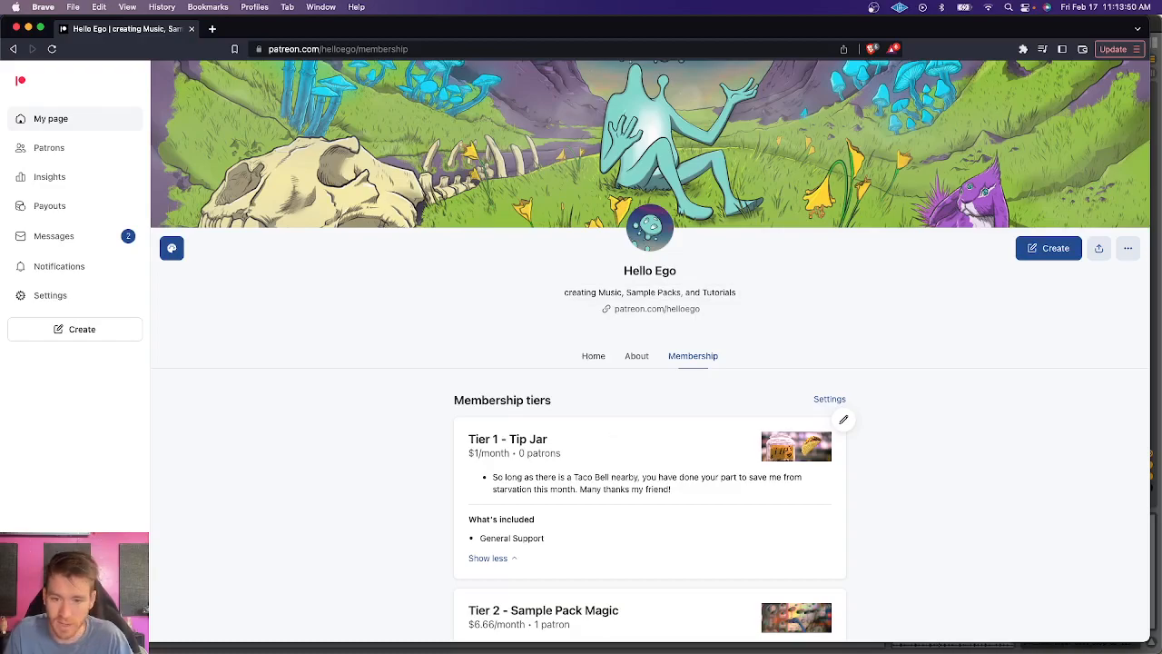
Switch back to Ableton Live and listen to the KSHMR break beat loop.
{"action": "key", "text": "super+Tab"}
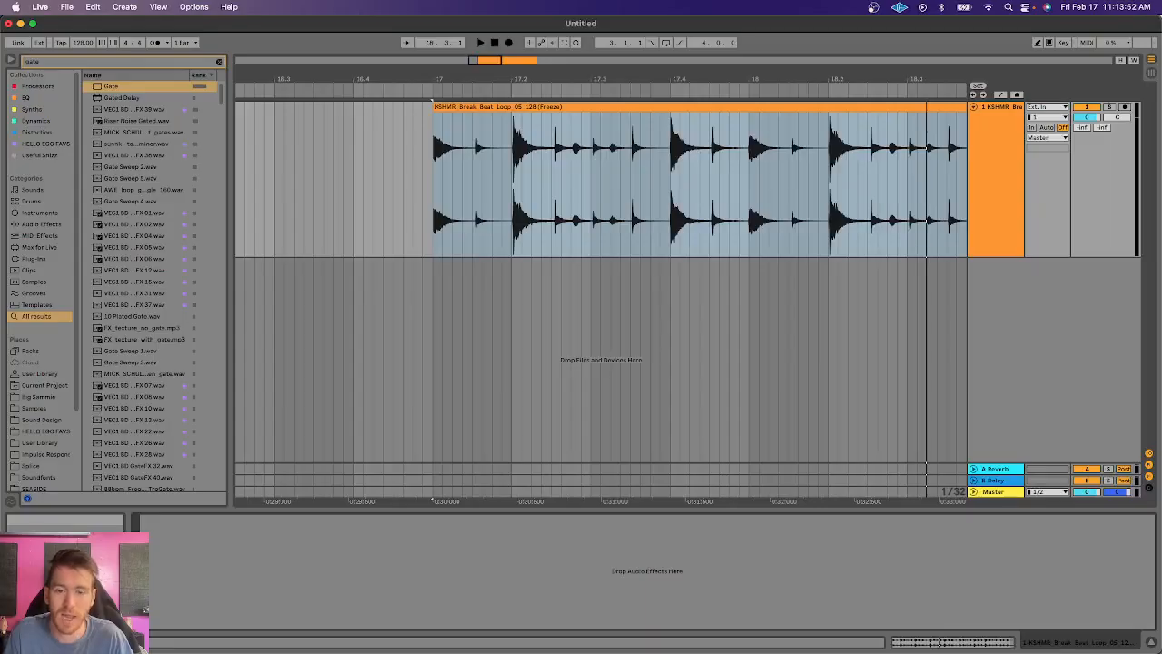
{"action": "left_click", "coordinate": [564, 106]}
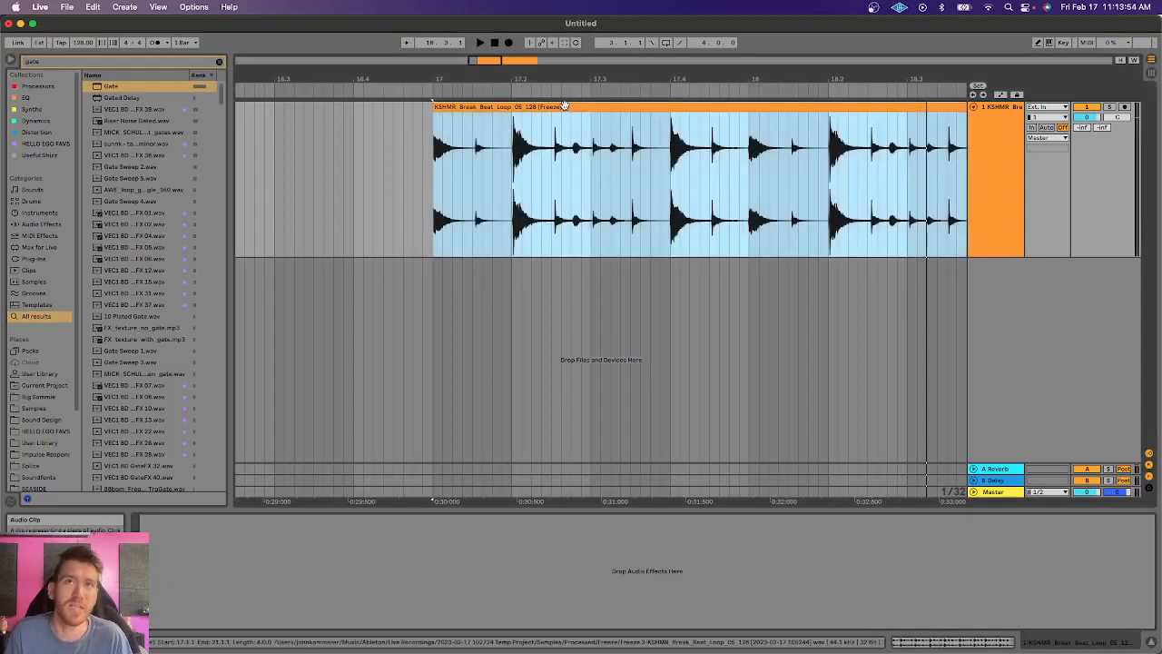
{"action": "key", "text": "space"}
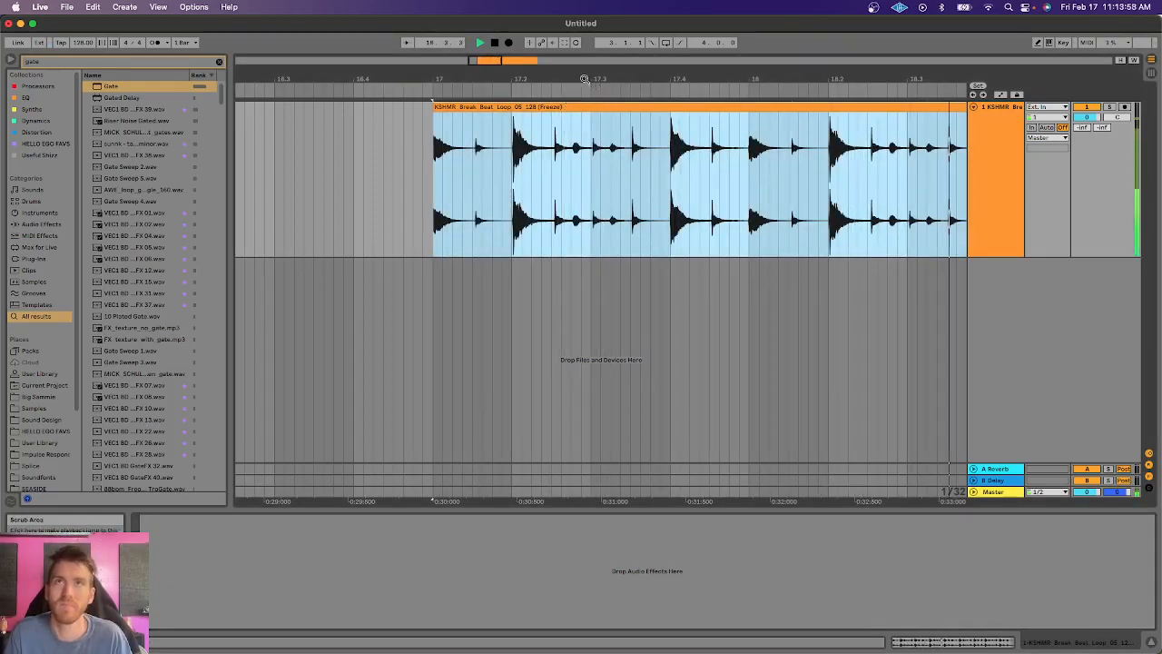
{"action": "left_click_drag", "start_coordinate": [581, 80], "coordinate": [580, 74]}
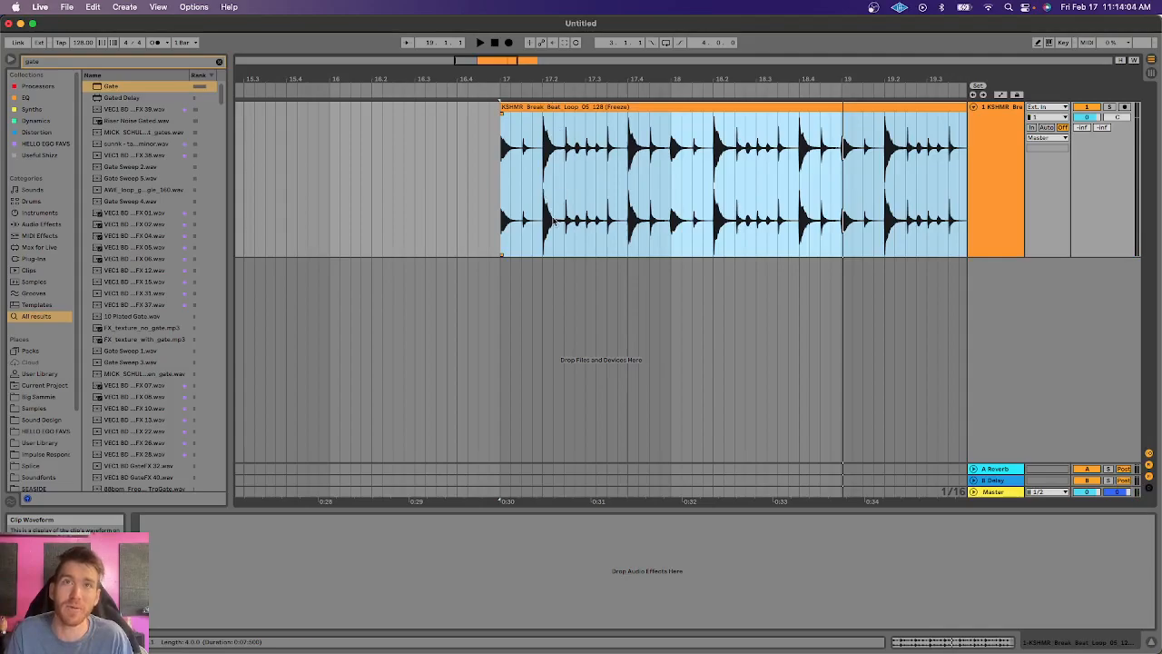
{"action": "left_click", "coordinate": [1011, 198]}
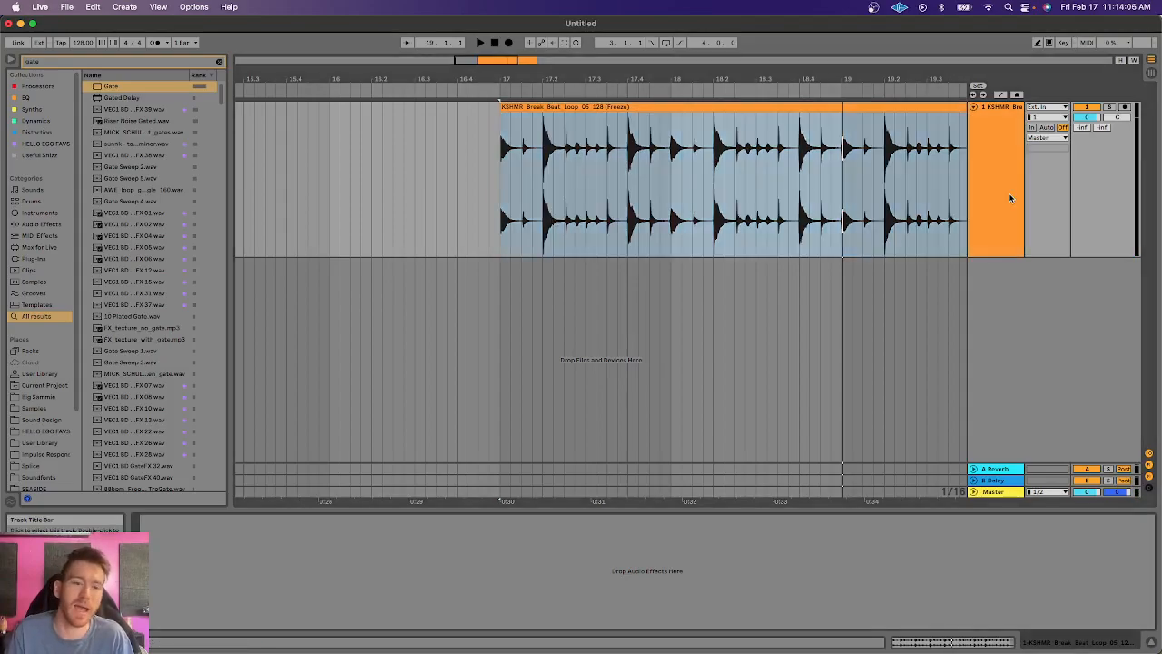
{"action": "left_click", "coordinate": [797, 198]}
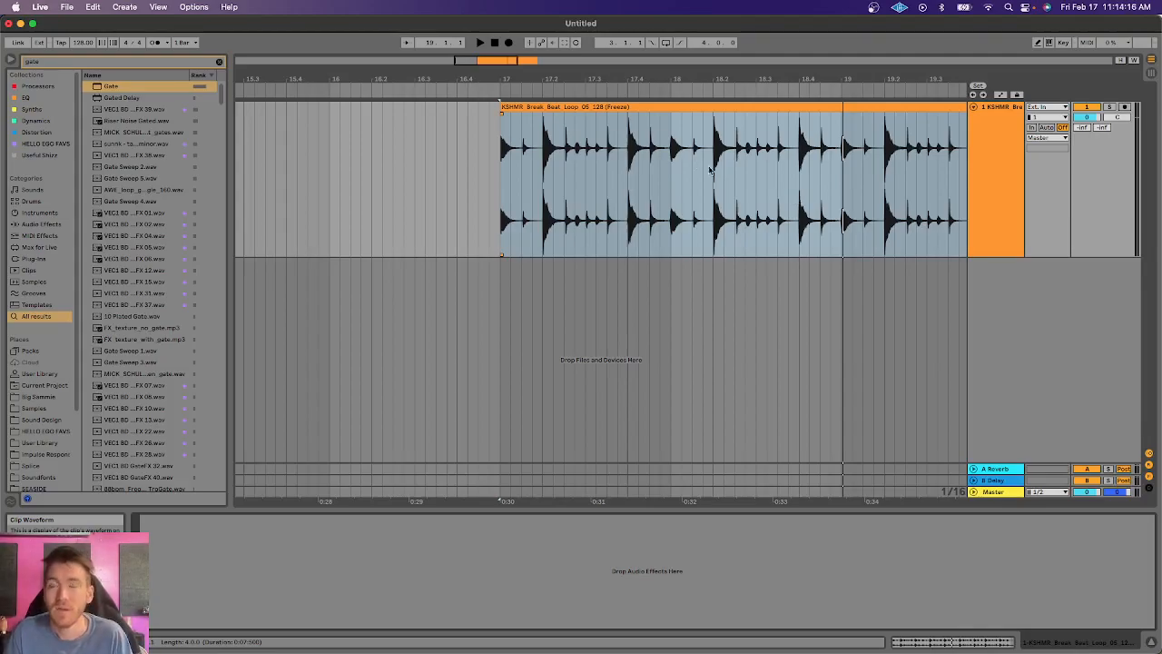
Cut the snare hits at 17.2, 17.4 and 18.2 out of the loop and move them onto a new track below.
{"action": "left_click", "coordinate": [579, 103]}
{"action": "left_click_drag", "start_coordinate": [545, 79], "coordinate": [671, 173]}
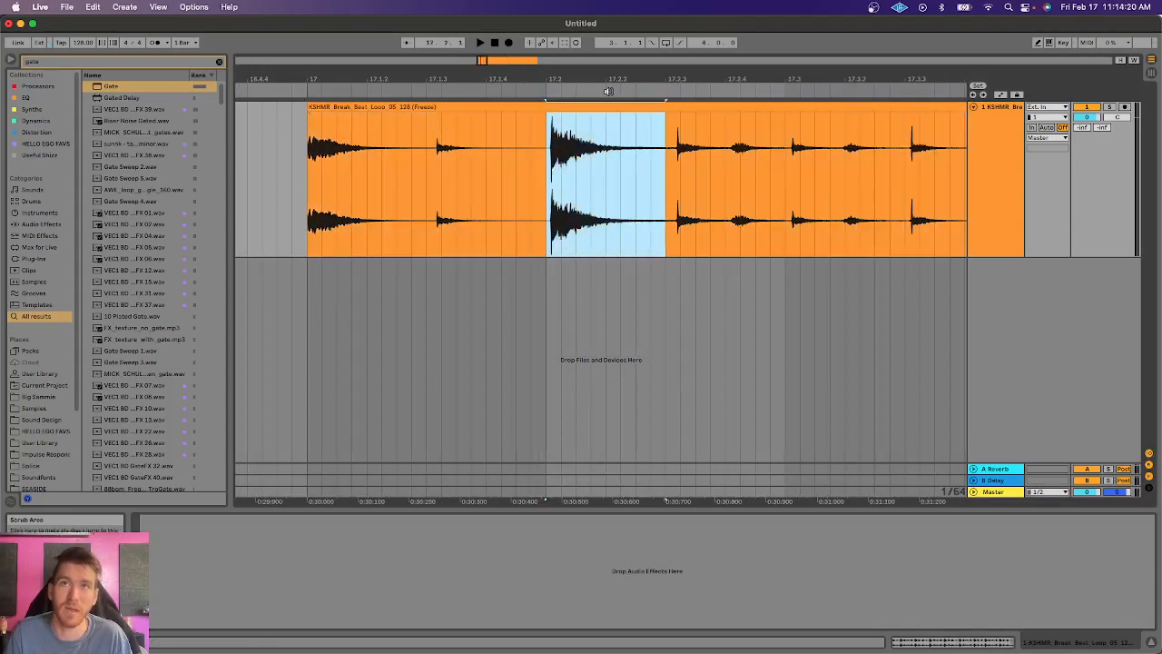
{"action": "left_click_drag", "start_coordinate": [605, 106], "coordinate": [605, 317]}
{"action": "scroll", "coordinate": [604, 318], "scroll_direction": "right", "scroll_amount": 5}
{"action": "scroll", "coordinate": [603, 319], "scroll_direction": "right", "scroll_amount": 6}
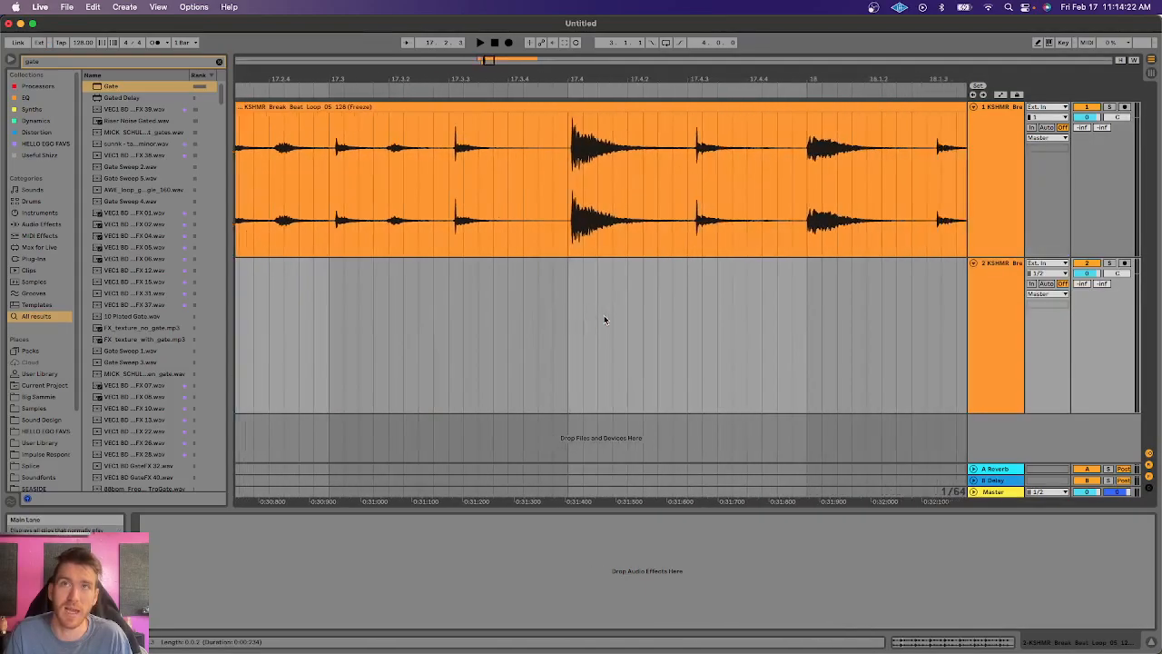
{"action": "left_click_drag", "start_coordinate": [549, 202], "coordinate": [664, 221]}
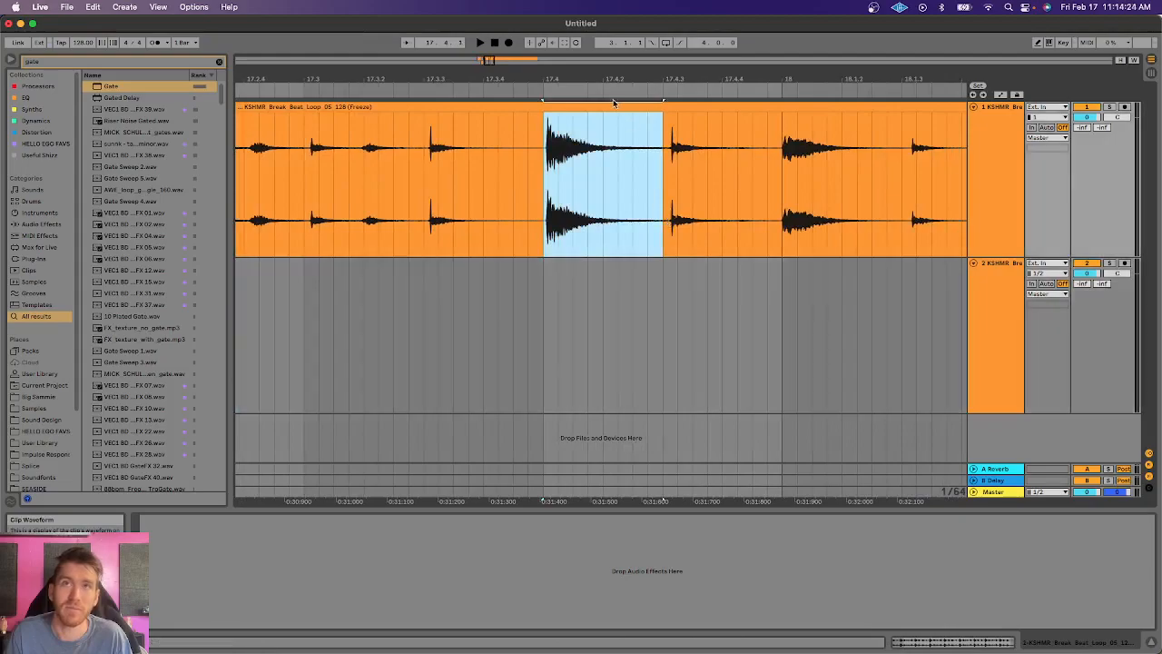
{"action": "left_click_drag", "start_coordinate": [604, 182], "coordinate": [607, 337]}
{"action": "scroll", "coordinate": [610, 329], "scroll_direction": "right", "scroll_amount": 9}
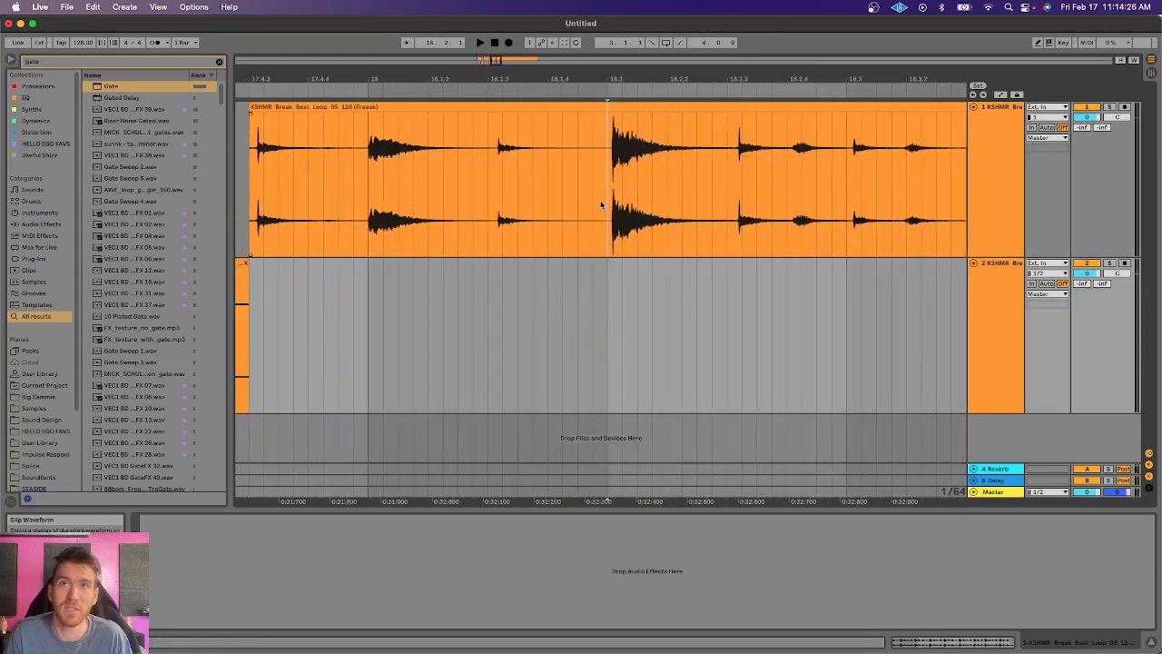
{"action": "left_click_drag", "start_coordinate": [605, 208], "coordinate": [730, 211]}
{"action": "left_click_drag", "start_coordinate": [678, 121], "coordinate": [664, 337]}
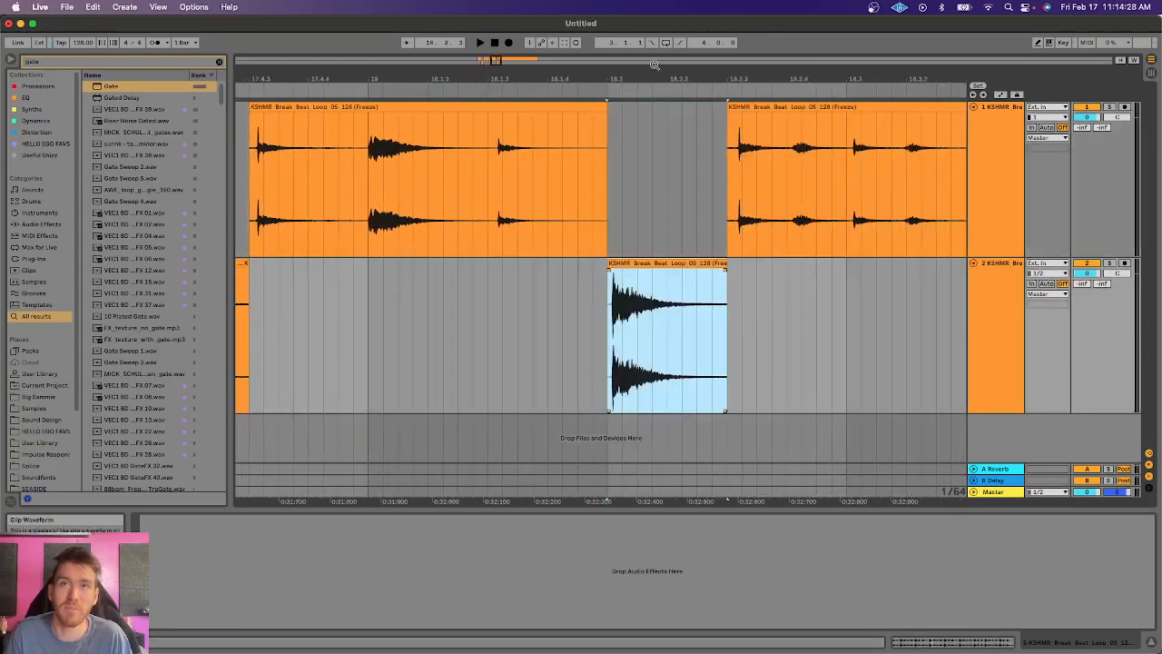
{"action": "scroll", "coordinate": [636, 337], "scroll_direction": "down", "scroll_amount": 5}
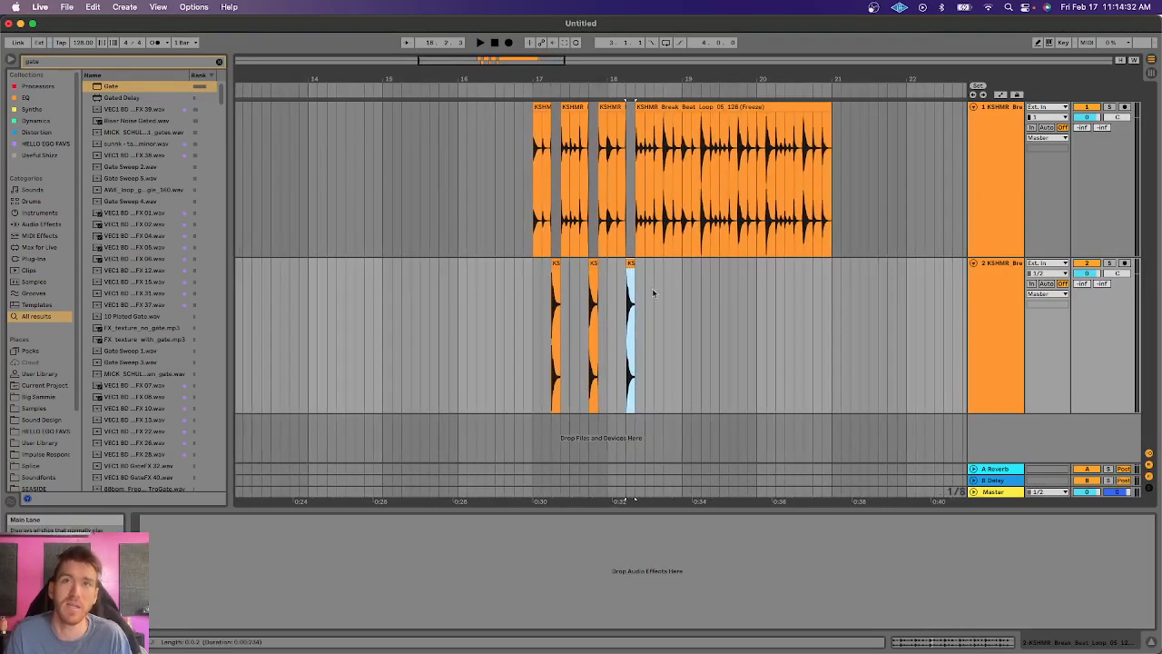
Undo the snare hit moves and the creation of the second track.
{"action": "key", "text": "super+z"}
{"action": "key", "text": "super+z"}
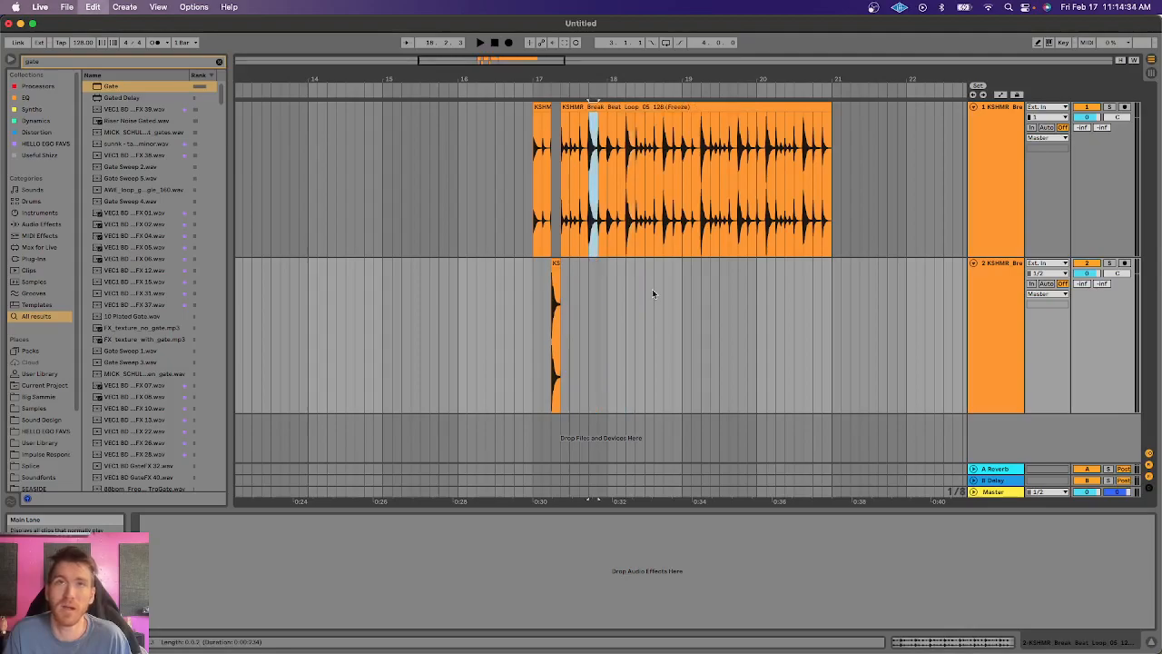
{"action": "key", "text": "super+z"}
{"action": "key", "text": "super+z"}
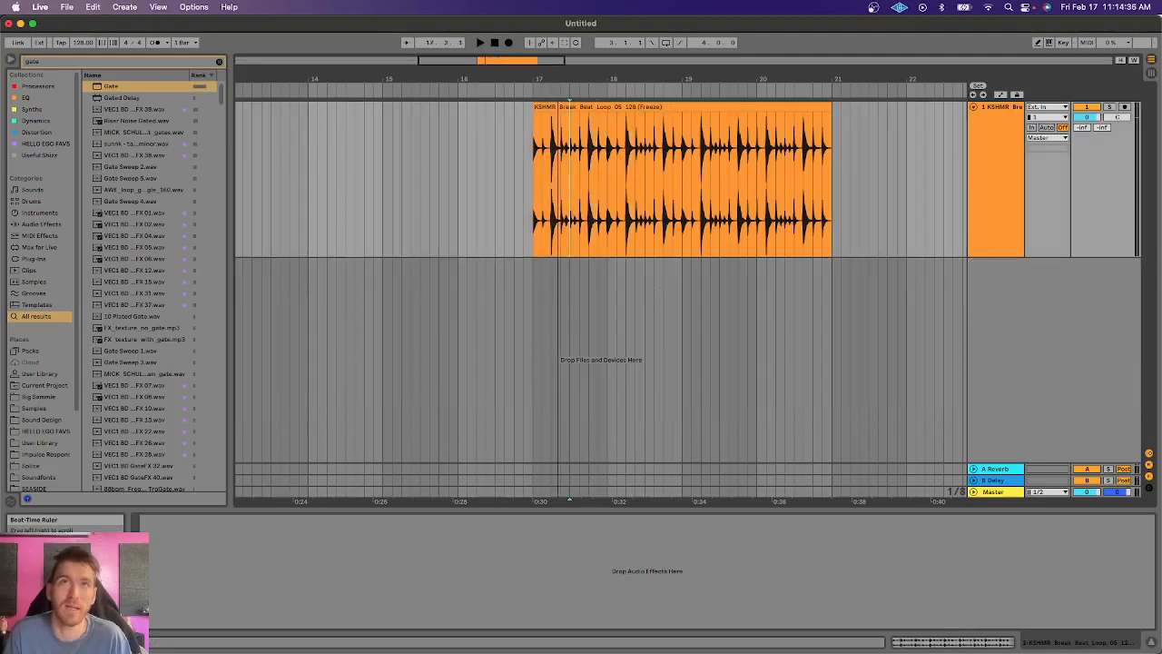
Add a Gate effect to the break beat loop track.
{"action": "left_click_drag", "start_coordinate": [557, 76], "coordinate": [558, 132]}
{"action": "left_click", "coordinate": [538, 107]}
{"action": "left_click", "coordinate": [1003, 188]}
{"action": "left_click", "coordinate": [1003, 189]}
{"action": "left_click", "coordinate": [1003, 188]}
{"action": "key", "text": "super+f"}
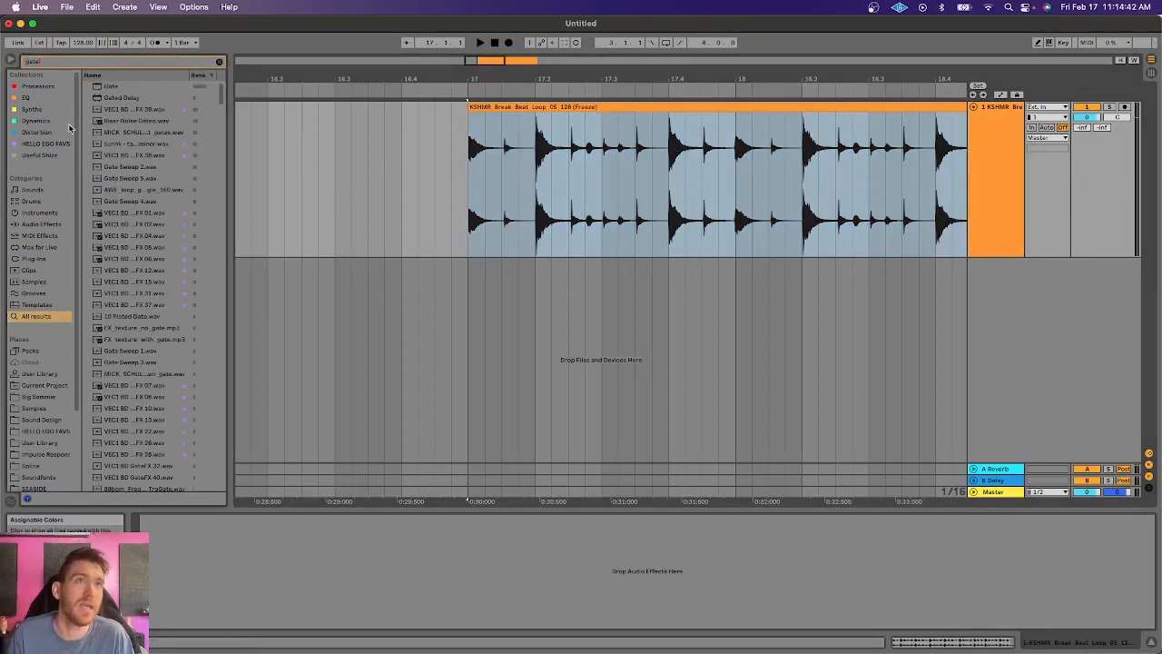
{"action": "double_click", "coordinate": [111, 85]}
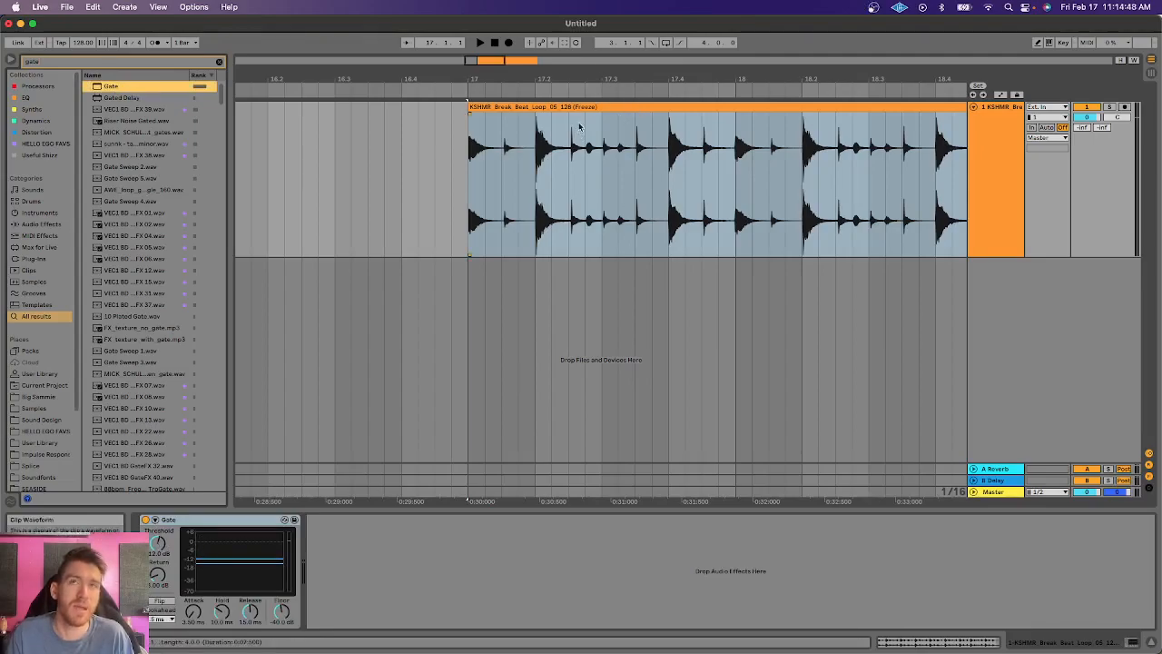
Set the Gate's threshold to -15.9 dB and its return to 0.00 dB, and audition the loop.
{"action": "left_click_drag", "start_coordinate": [581, 83], "coordinate": [480, 67]}
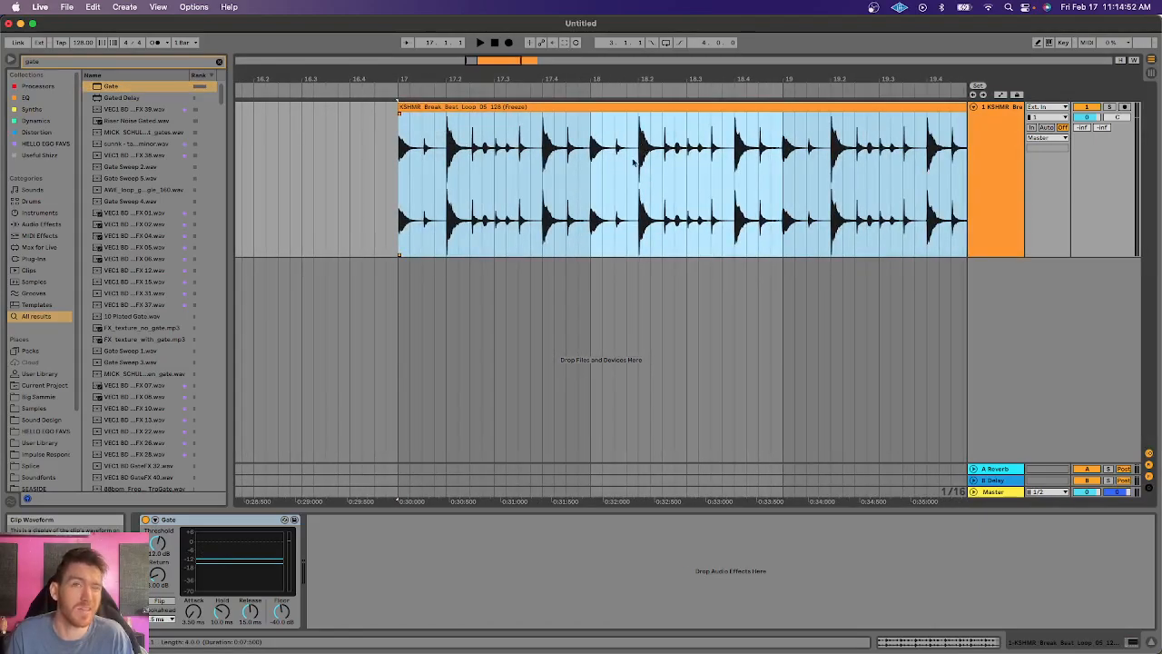
{"action": "left_click_drag", "start_coordinate": [157, 545], "coordinate": [157, 584]}
{"action": "mouse_move", "coordinate": [157, 543]}
{"action": "left_mouse_down"}
{"action": "mouse_move", "coordinate": [157, 554]}
{"action": "mouse_move", "coordinate": [157, 542]}
{"action": "left_mouse_up"}
{"action": "key", "text": "space"}
{"action": "key", "text": "space"}
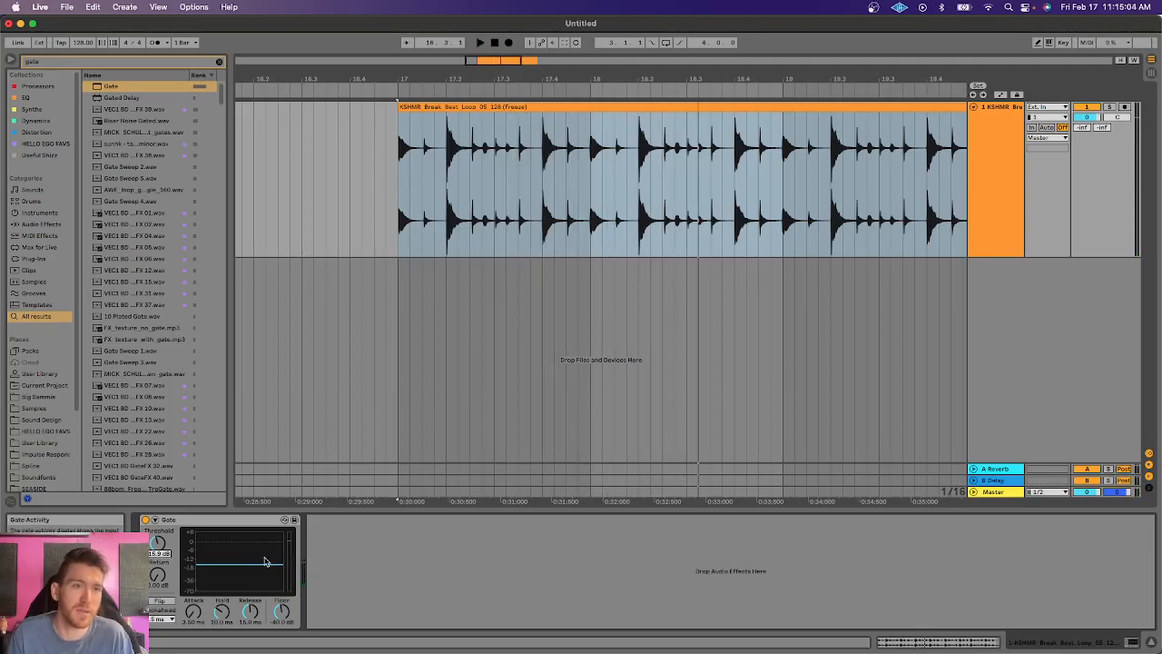
Set the Gate's floor to -inf dB and its attack to 0.02 ms, auditioning the loop.
{"action": "left_click_drag", "start_coordinate": [286, 613], "coordinate": [286, 605]}
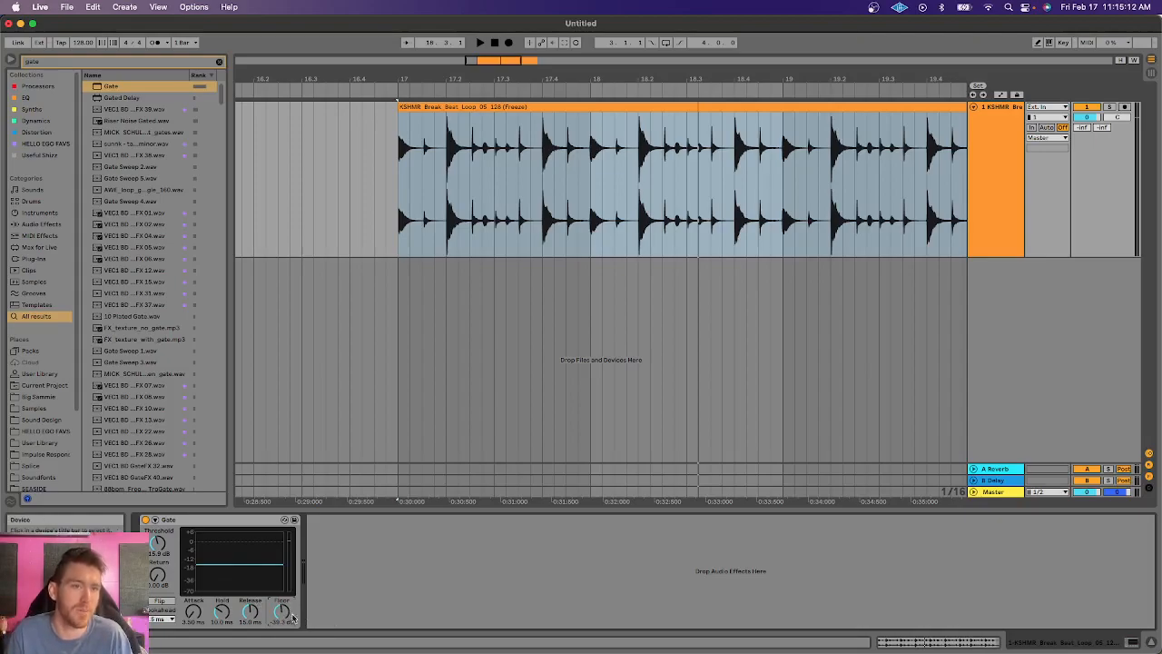
{"action": "key", "text": "space"}
{"action": "key", "text": "space"}
{"action": "left_click_drag", "start_coordinate": [194, 615], "coordinate": [194, 643]}
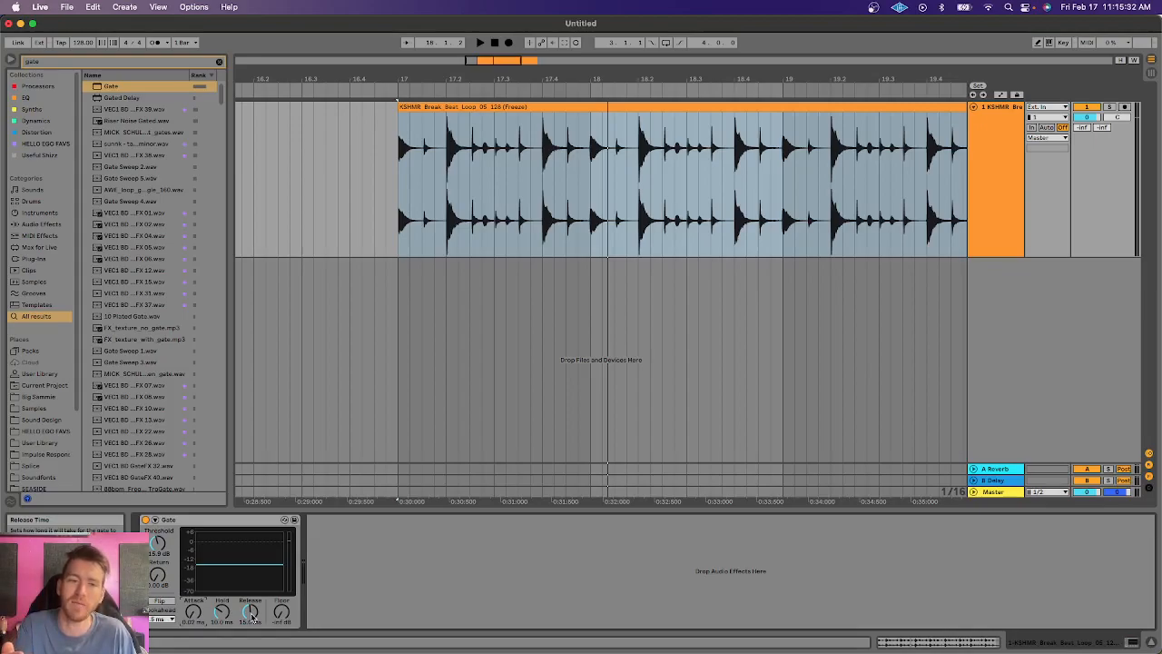
Raise the Gate's release to 59.1 ms while the loop plays, and stop playback.
{"action": "key", "text": "space"}
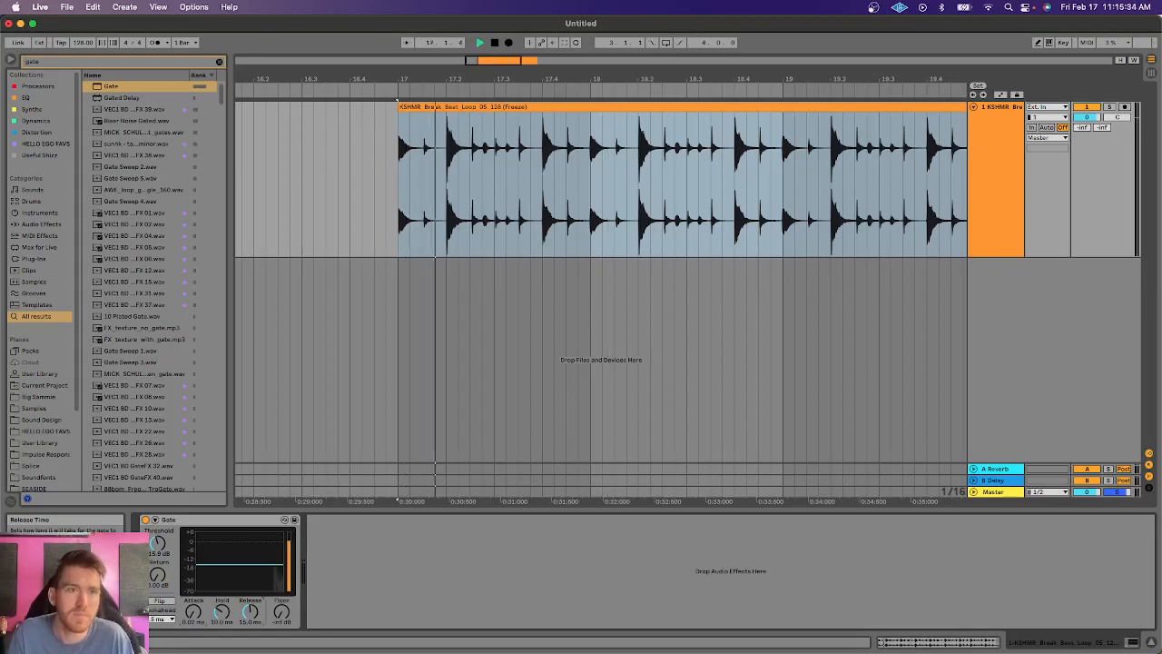
{"action": "left_click_drag", "start_coordinate": [252, 615], "coordinate": [252, 574]}
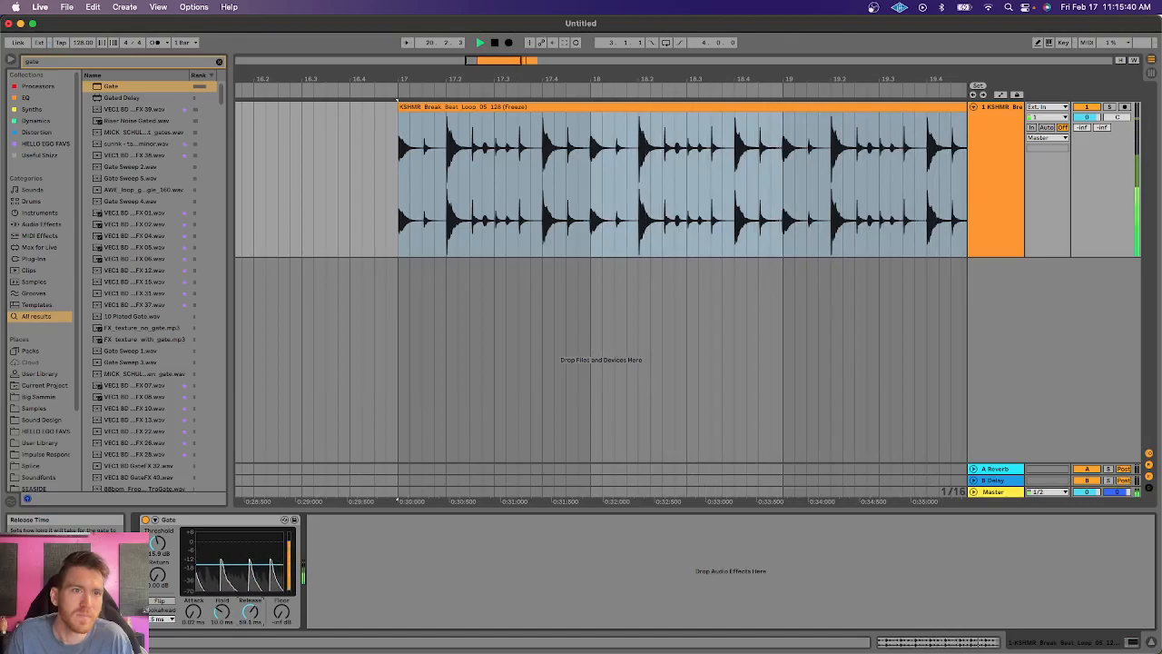
{"action": "left_click_drag", "start_coordinate": [252, 615], "coordinate": [252, 617]}
{"action": "key", "text": "space"}
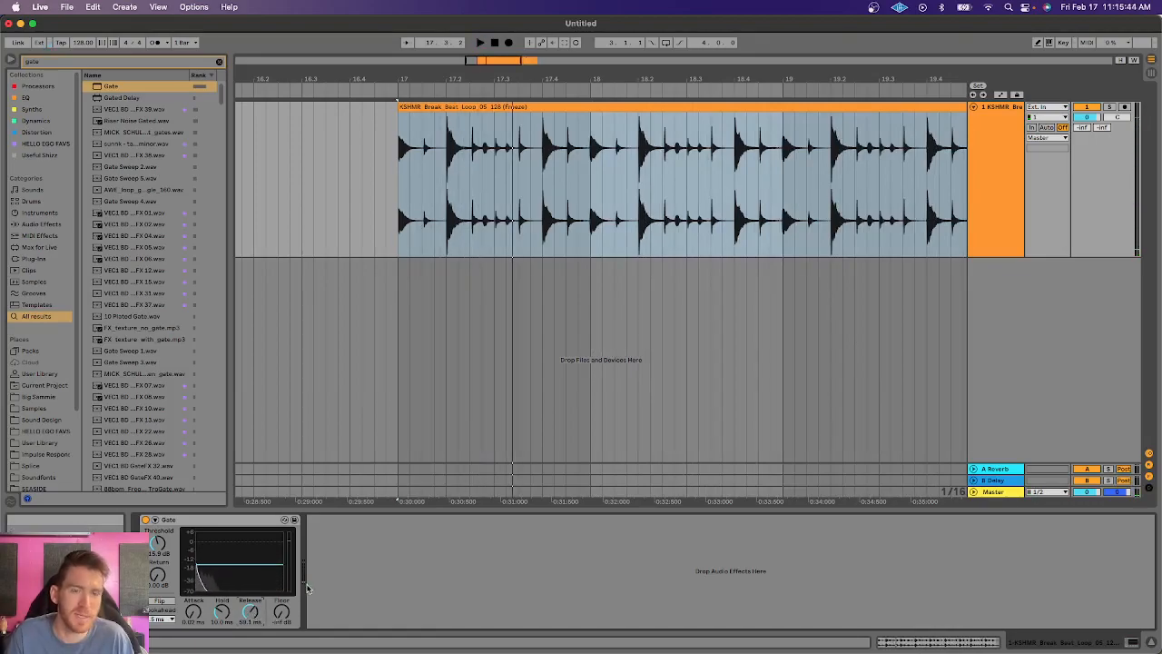
Audition the loop with the Gate's Flip option on, and turn Flip off again.
{"action": "left_click", "coordinate": [208, 519]}
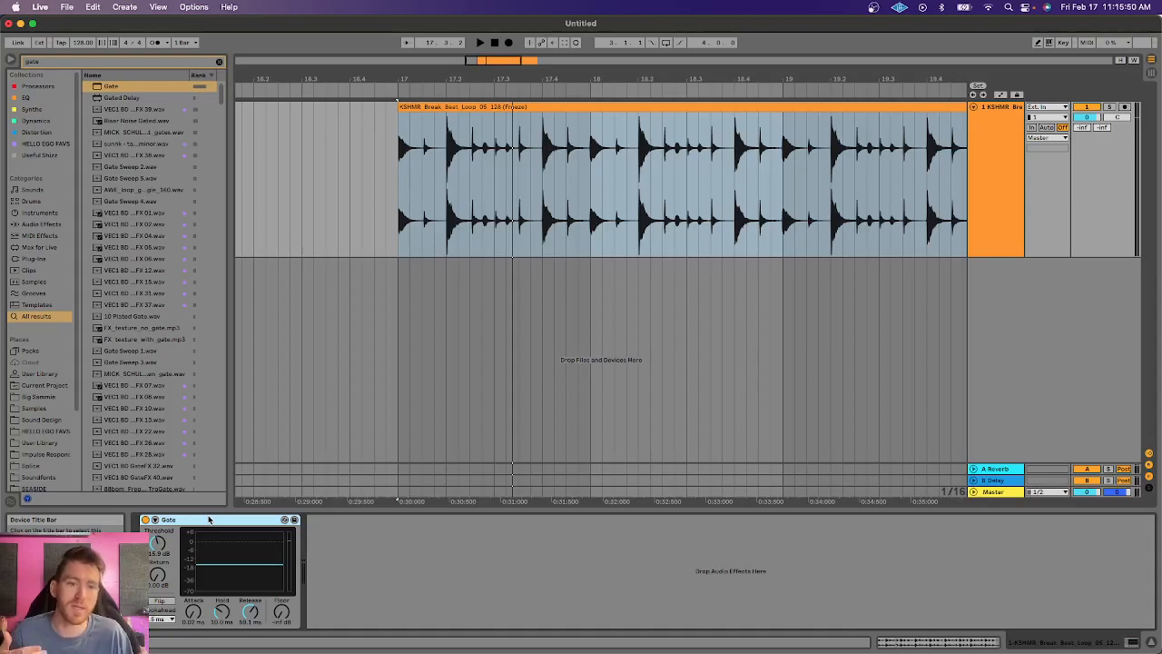
{"action": "left_click", "coordinate": [158, 602]}
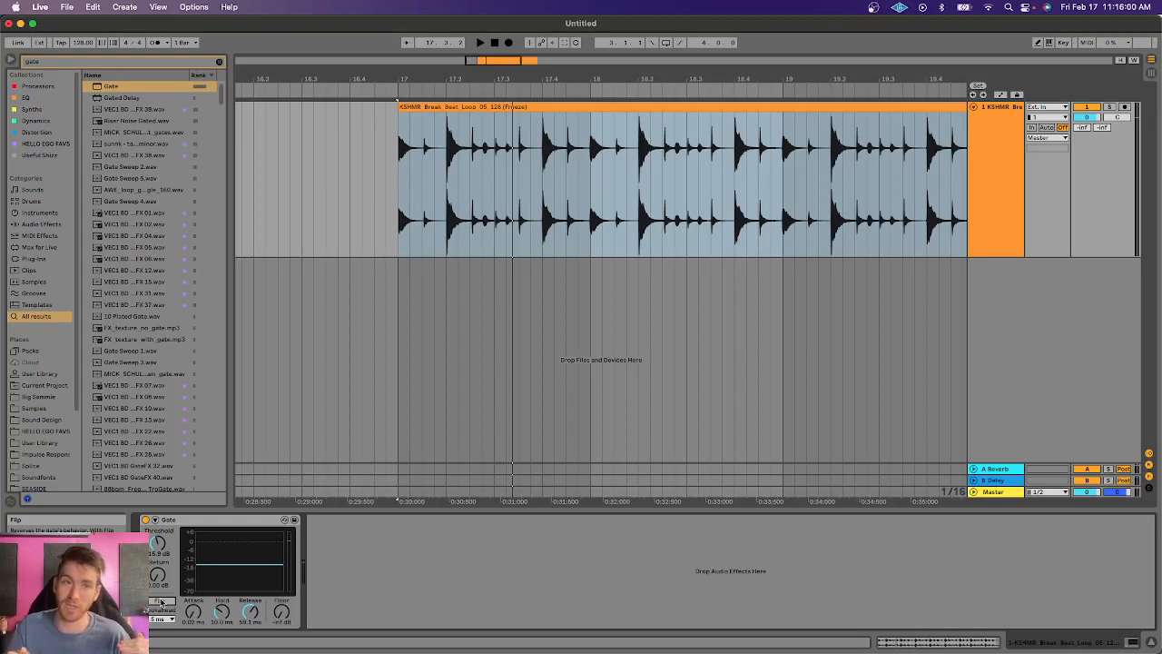
{"action": "key", "text": "space"}
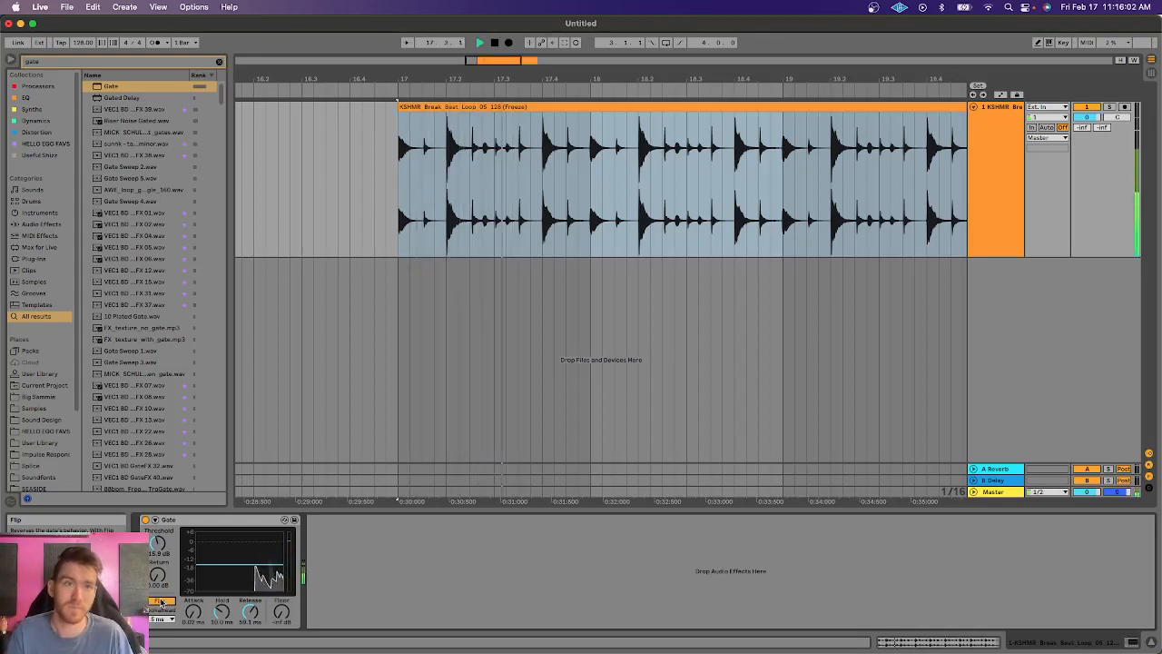
{"action": "key", "text": "space"}
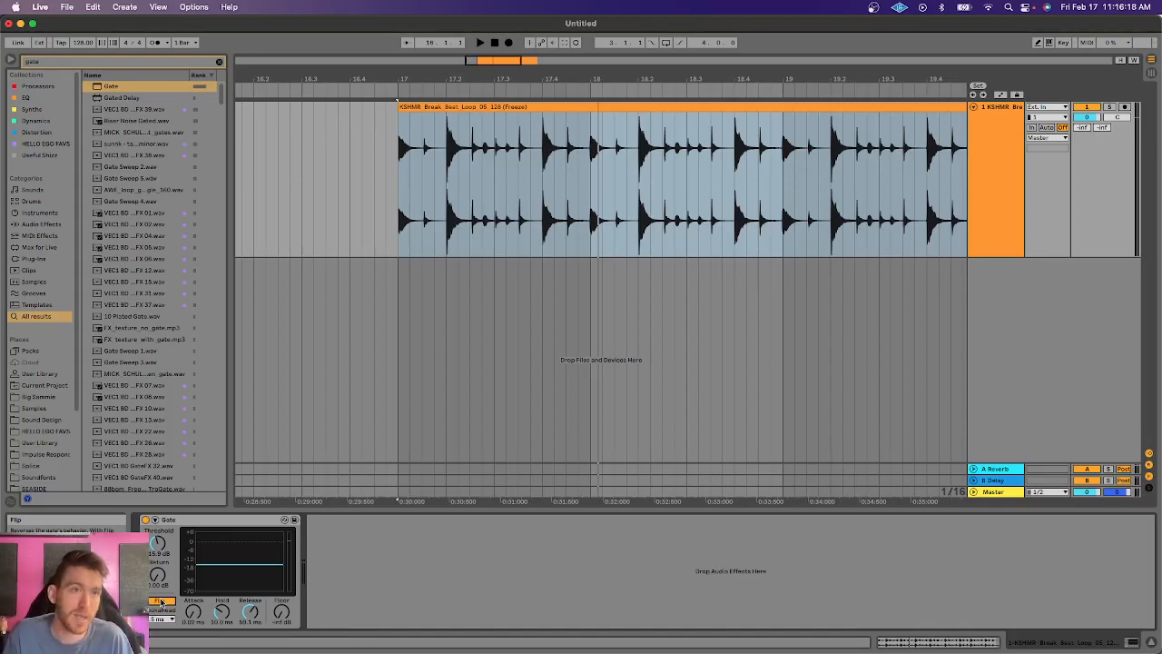
{"action": "left_click", "coordinate": [161, 602]}
Group the Gate into an Audio Effect Rack and duplicate its chain.
{"action": "left_click", "coordinate": [186, 521]}
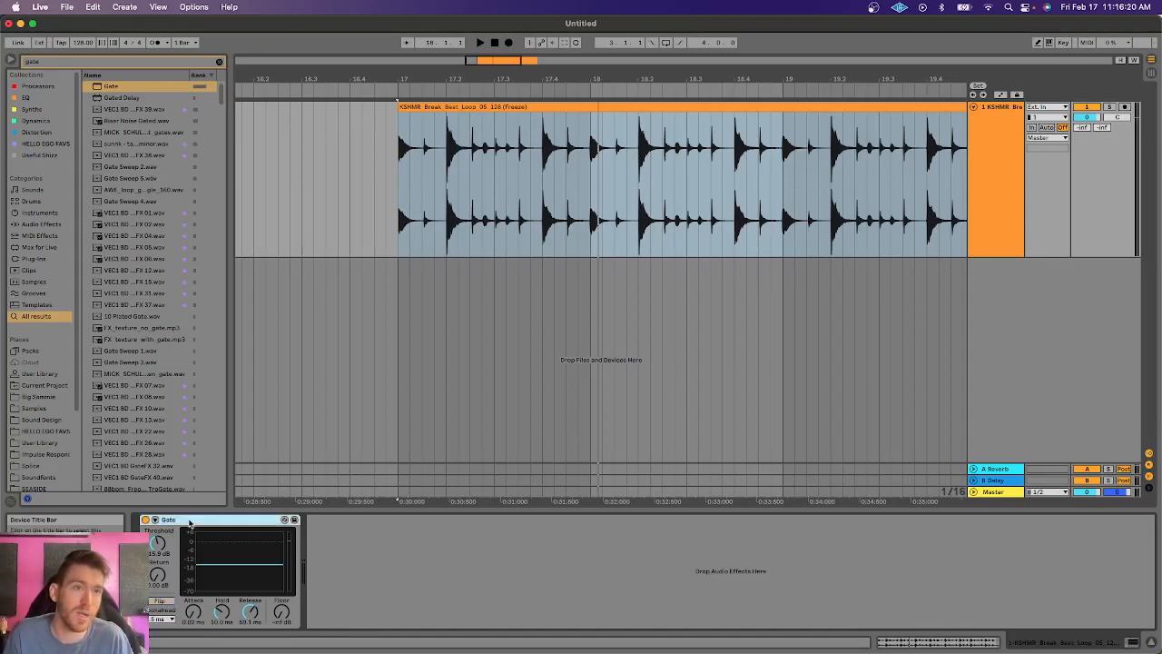
{"action": "key", "text": "cmd+g"}
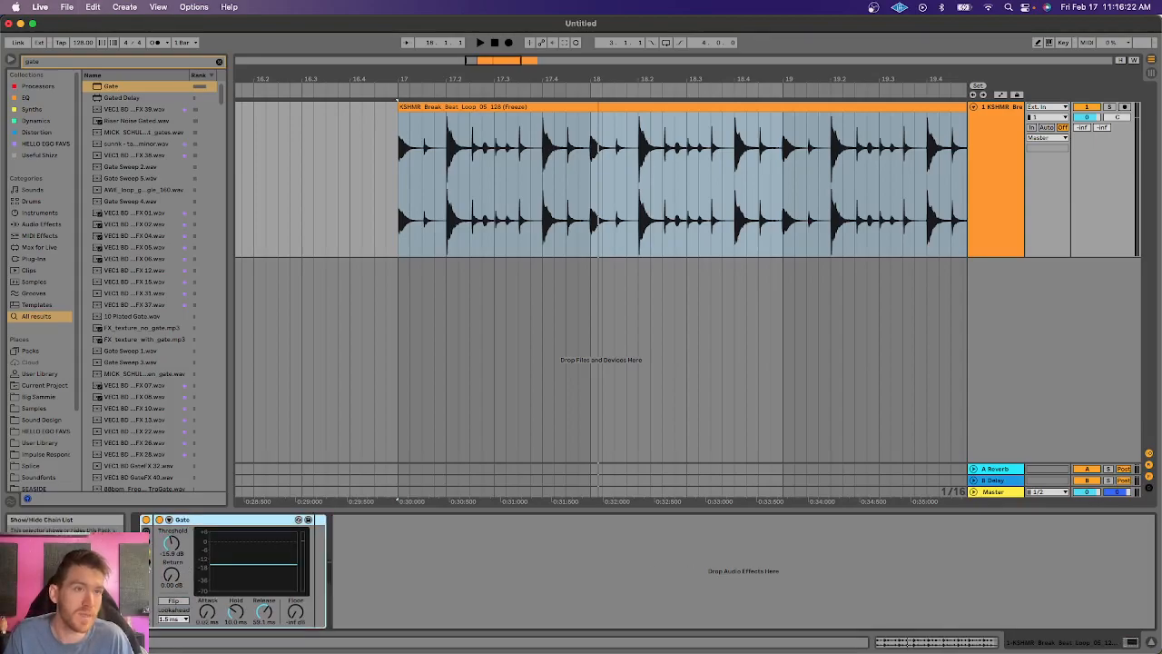
{"action": "left_click", "coordinate": [176, 550]}
{"action": "key", "text": "cmd+d"}
Turn on Flip for the duplicated chain's Gate and rename the two rack chains snur and errythang else.
{"action": "left_click", "coordinate": [171, 561]}
{"action": "left_click", "coordinate": [178, 562]}
{"action": "key", "text": "super+r"}
{"action": "left_click", "coordinate": [166, 551]}
{"action": "key", "text": "super+r"}
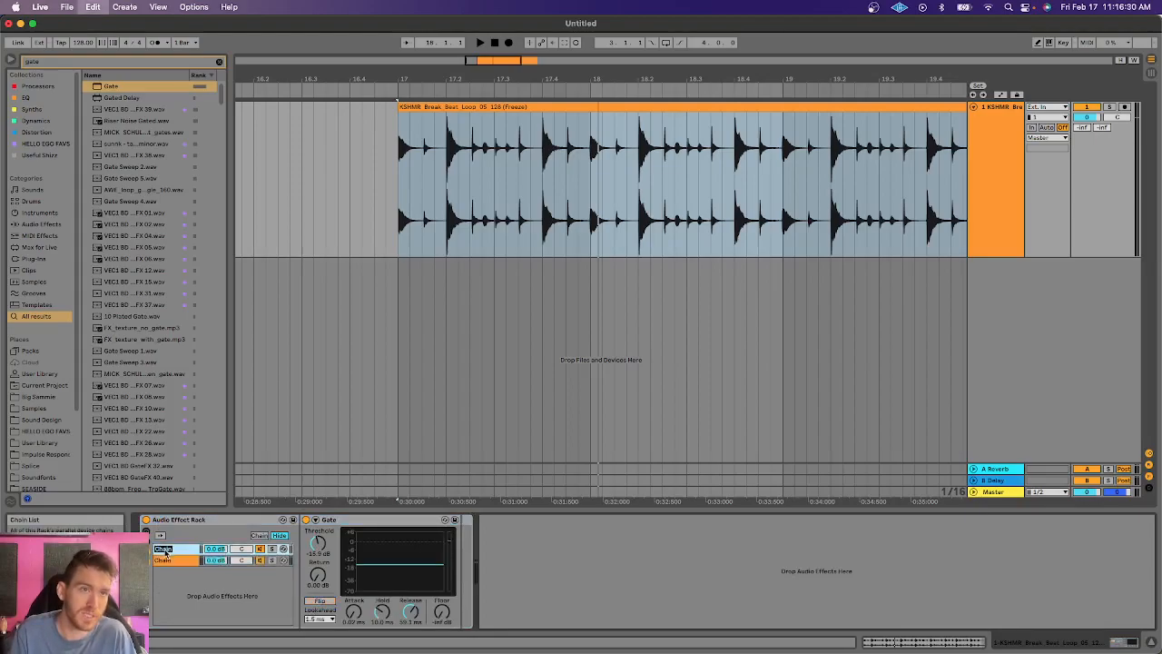
{"action": "left_click", "coordinate": [167, 561]}
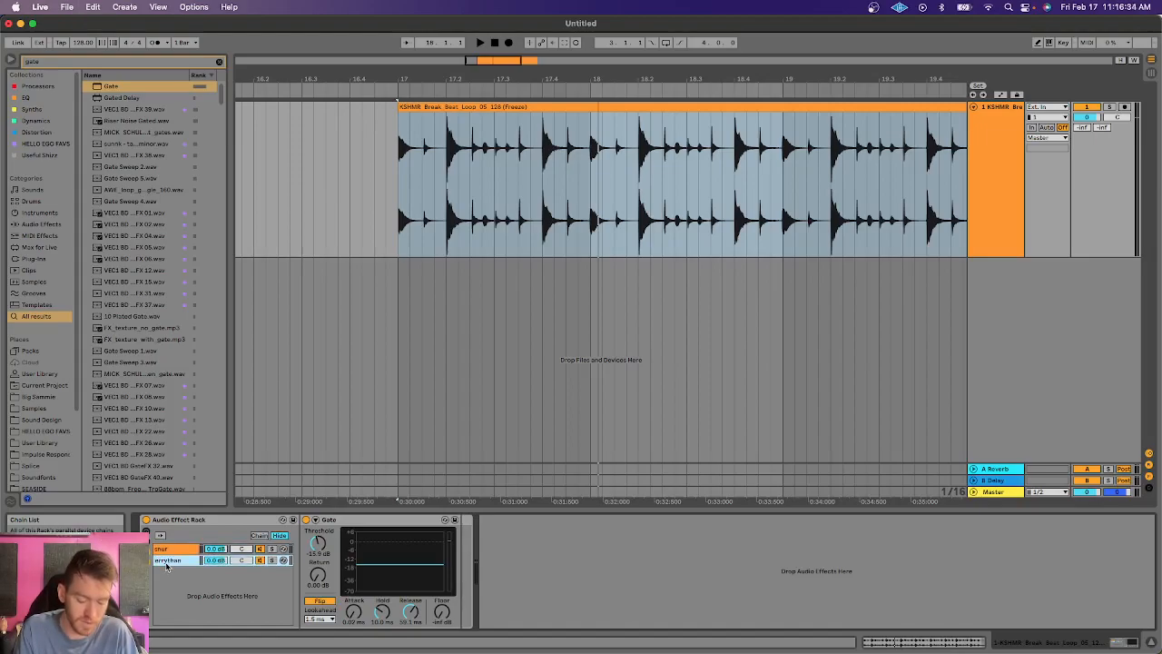
{"action": "left_click", "coordinate": [177, 551]}
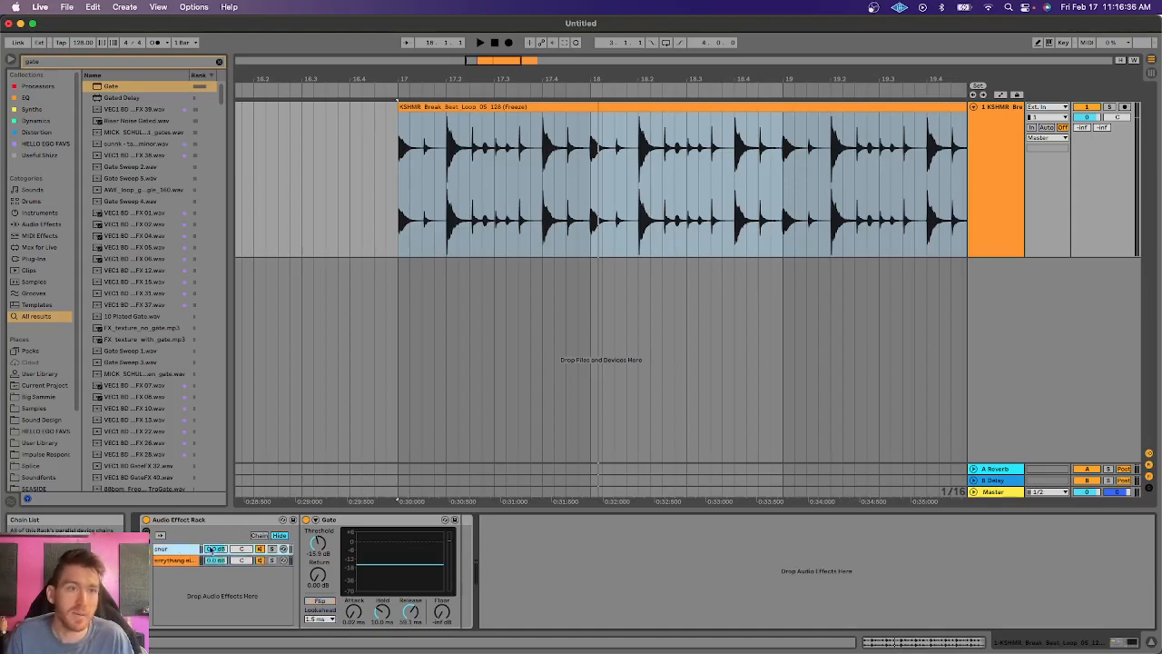
Audition the errythang else chain in solo, and compare the full loop with the Audio Effect Rack bypassed and active.
{"action": "left_click", "coordinate": [272, 560]}
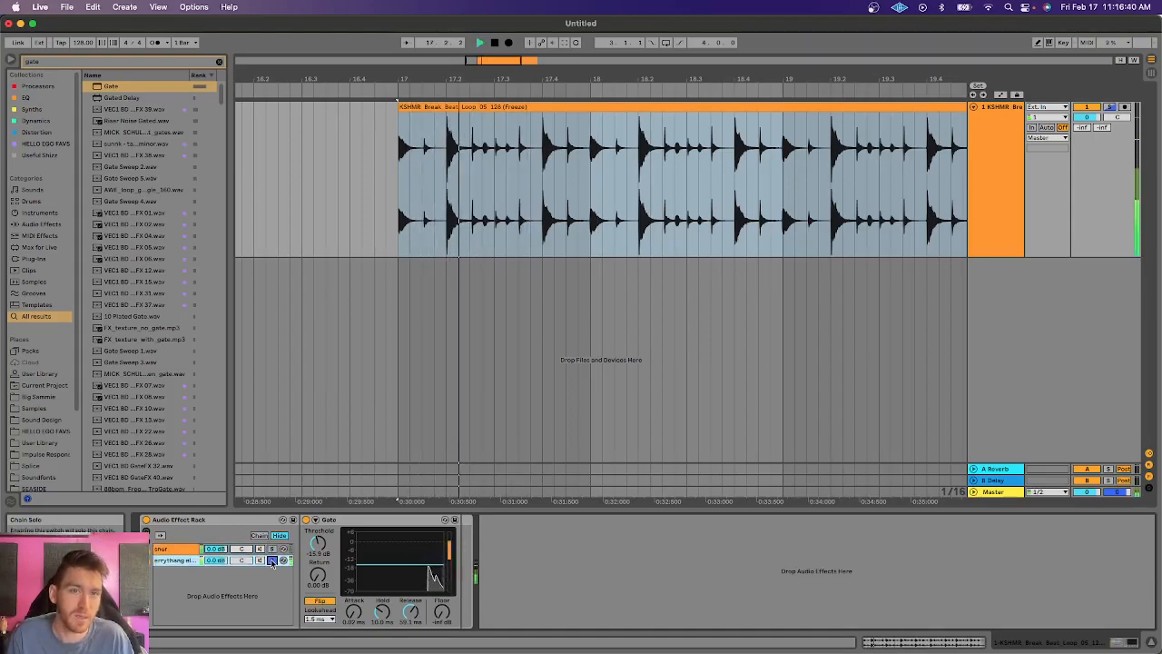
{"action": "left_click", "coordinate": [271, 560]}
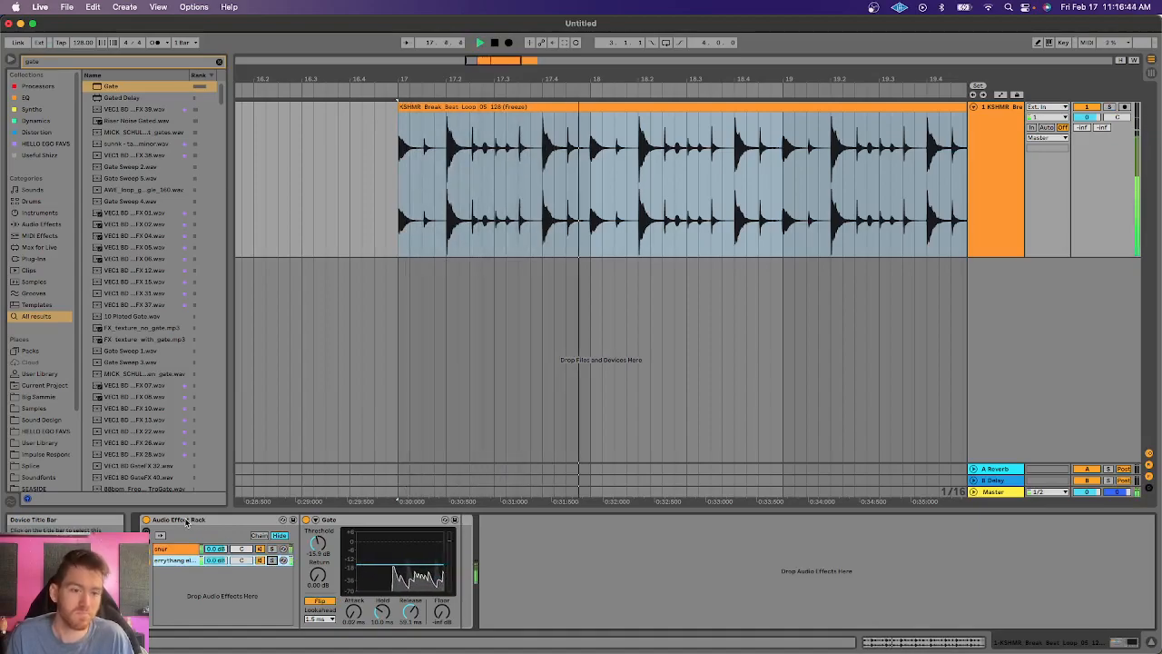
{"action": "left_click", "coordinate": [147, 521]}
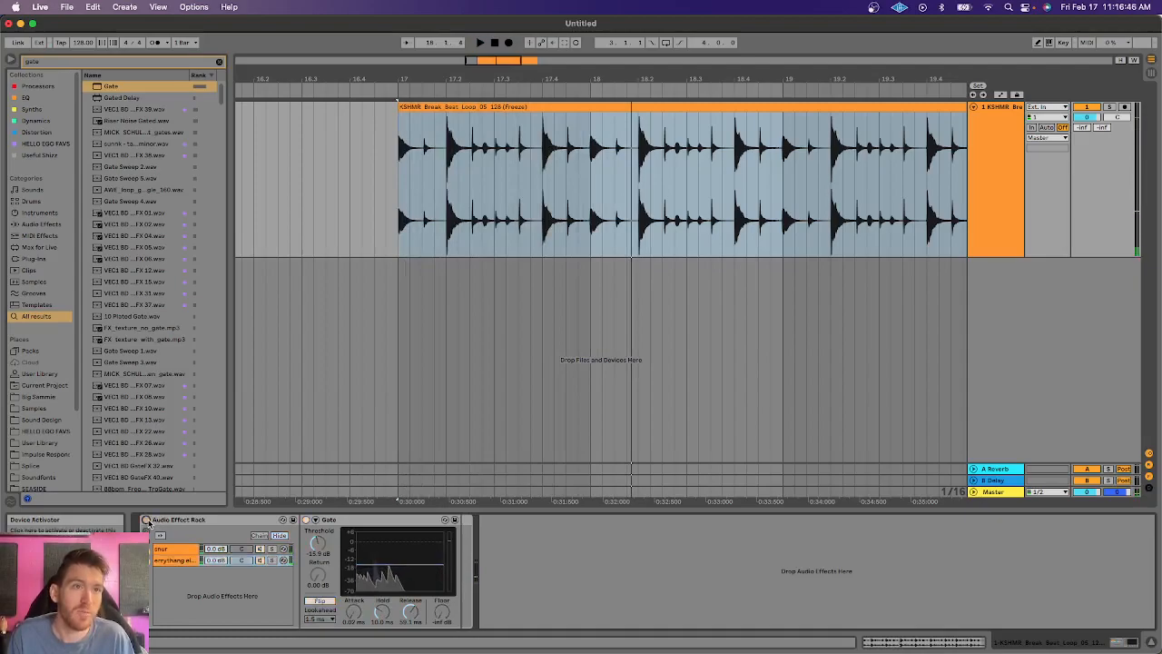
{"action": "key", "text": "space"}
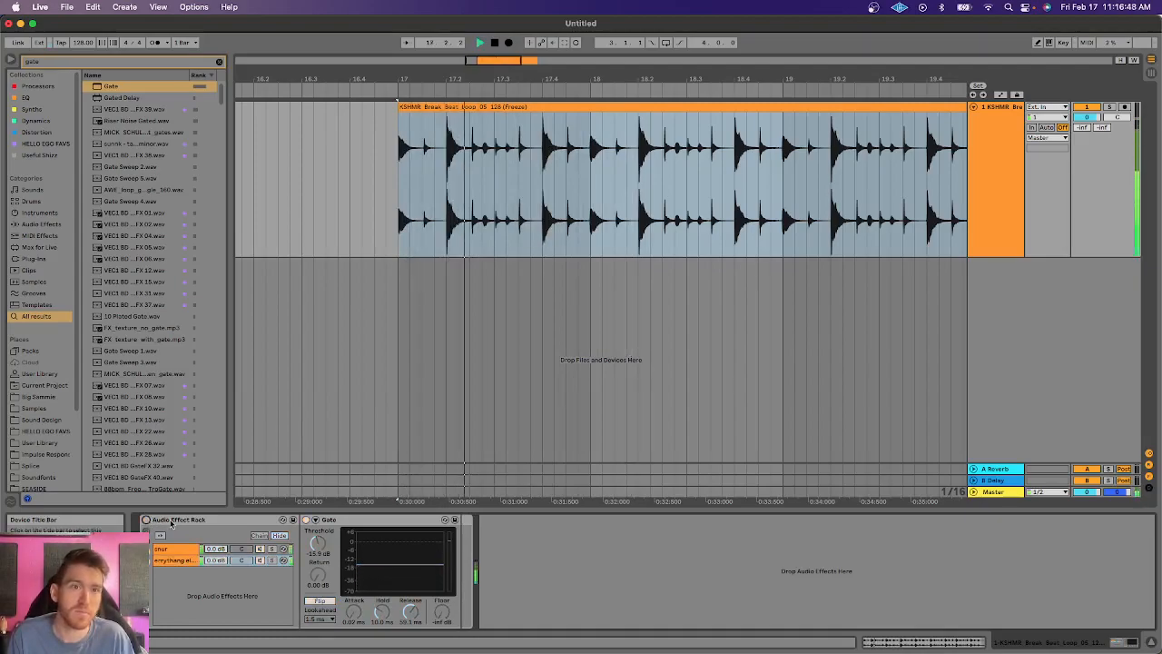
{"action": "left_click", "coordinate": [146, 521]}
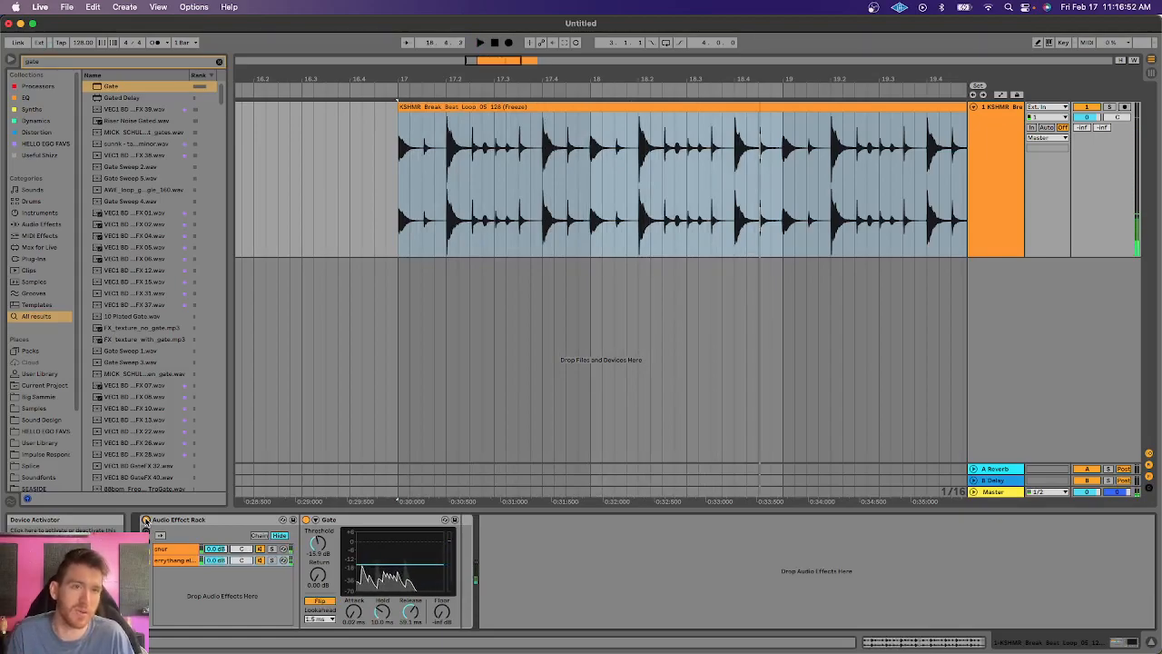
Add a Hybrid Reverb after the Gate on the snur chain, and deactivate it after auditioning the loop.
{"action": "left_click", "coordinate": [171, 547]}
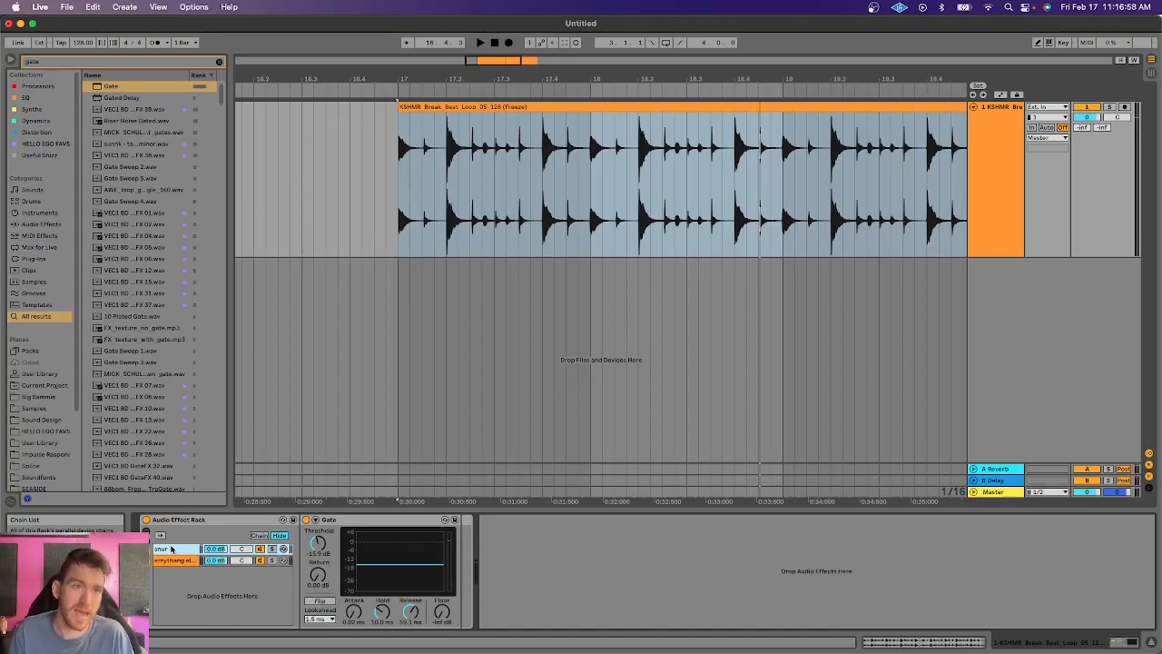
{"action": "key", "text": "super+f"}
{"action": "type", "text": "reverb"}
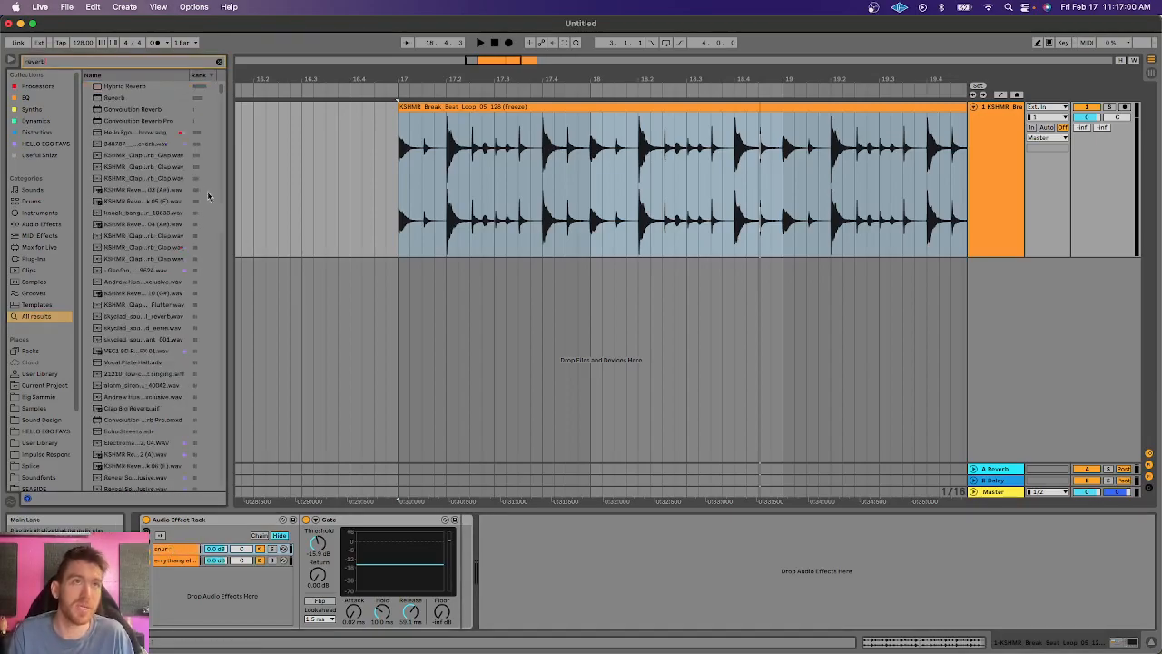
{"action": "left_click_drag", "start_coordinate": [116, 86], "coordinate": [172, 551]}
{"action": "key", "text": "space"}
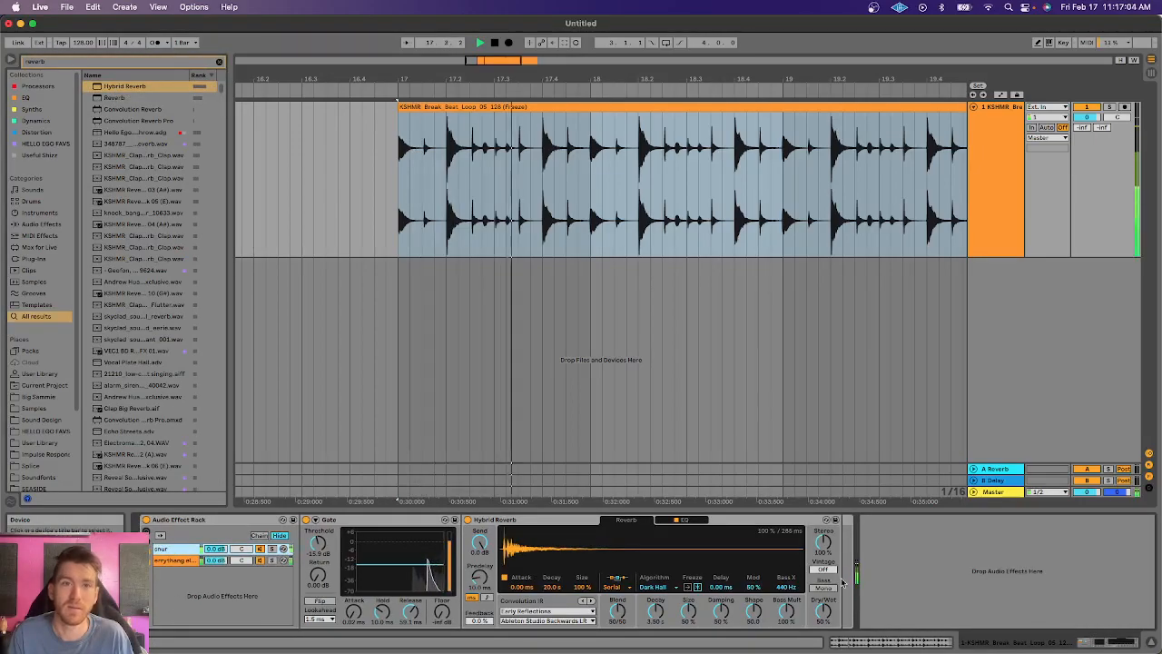
{"action": "key", "text": "space"}
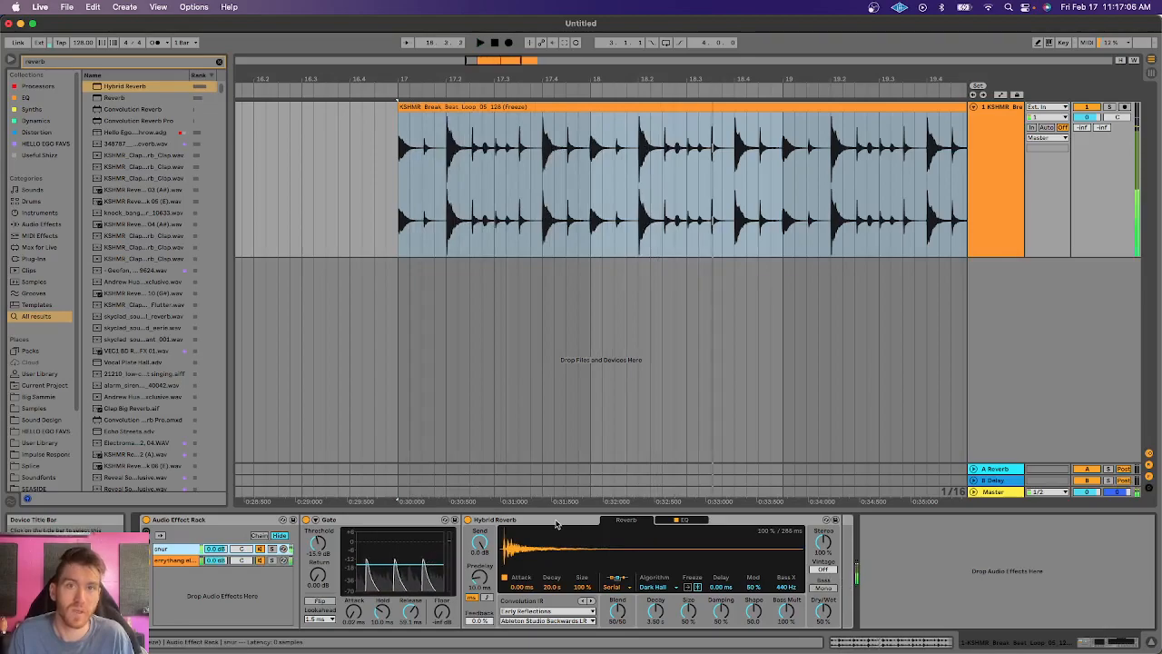
{"action": "left_click", "coordinate": [556, 520]}
{"action": "key", "text": "Delete"}
Add an EQ Eight to the errythang else chain and enable its first low-cut band.
{"action": "key", "text": "super+f"}
{"action": "type", "text": "eq"}
{"action": "left_click_drag", "start_coordinate": [109, 86], "coordinate": [172, 564]}
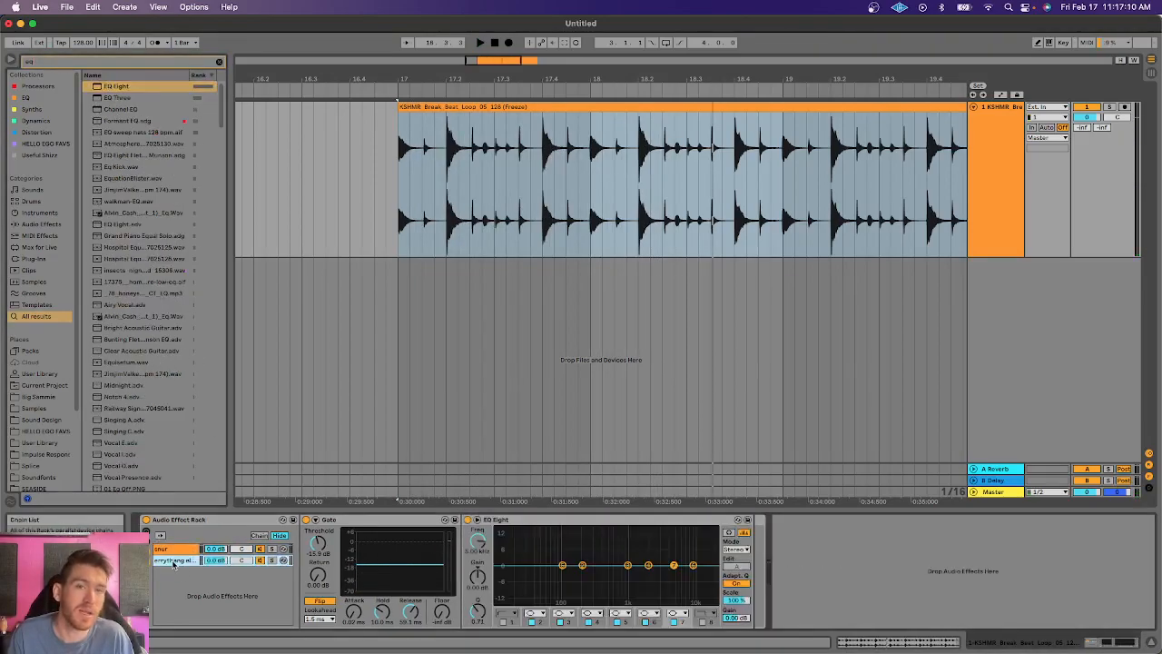
{"action": "left_click", "coordinate": [504, 623]}
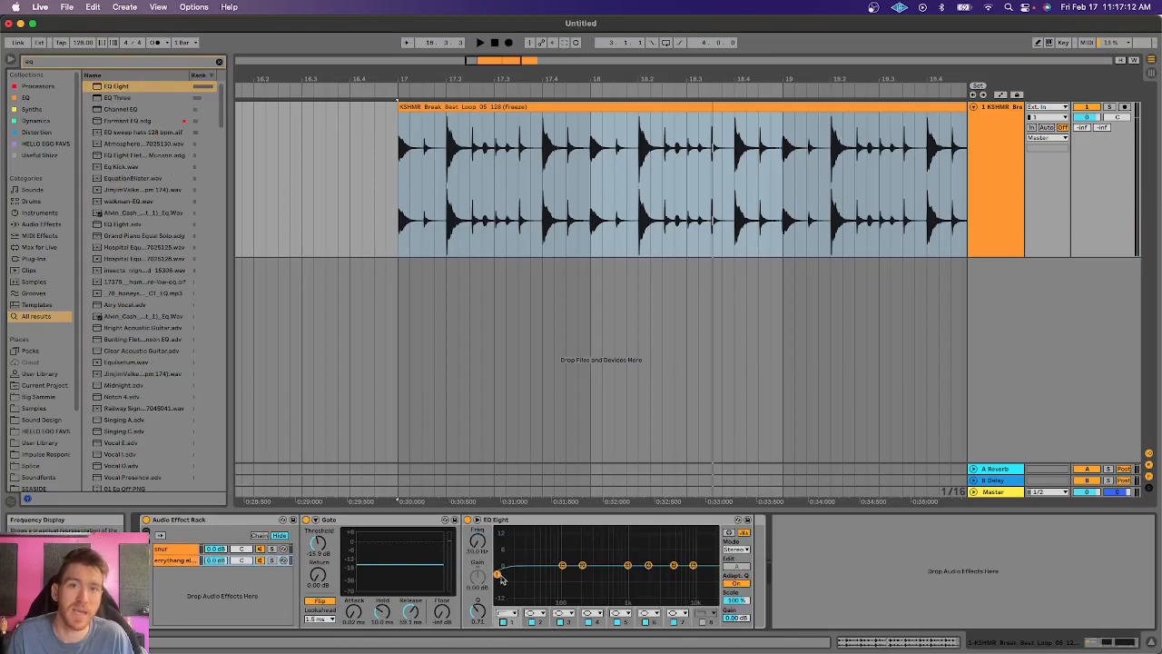
Audition a sweep of EQ Eight's low-cut band into the high frequencies and back to the low end, and deactivate the EQ.
{"action": "key", "text": "space"}
{"action": "left_click_drag", "start_coordinate": [496, 576], "coordinate": [672, 572]}
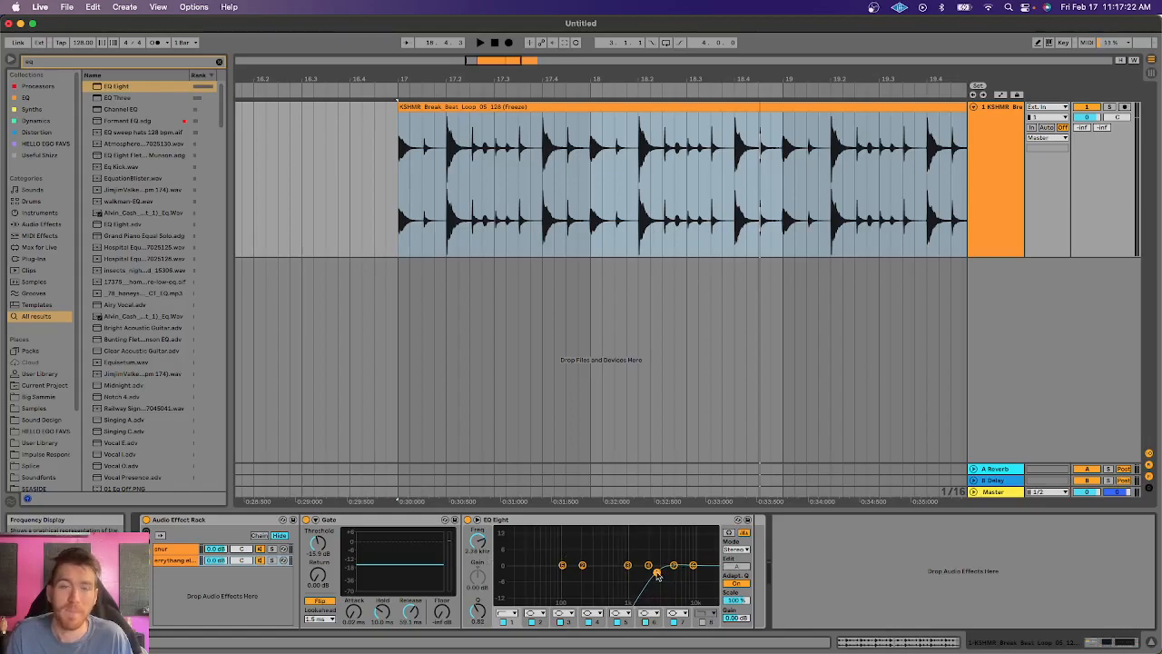
{"action": "left_click_drag", "start_coordinate": [659, 574], "coordinate": [497, 584]}
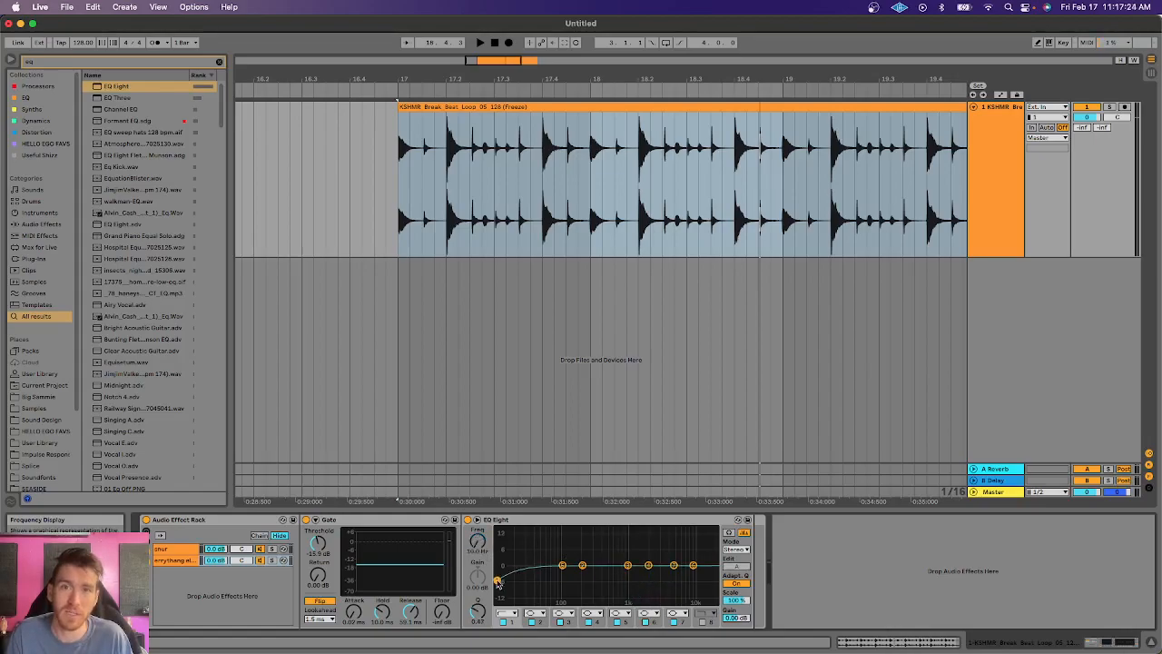
{"action": "left_click", "coordinate": [468, 520]}
{"action": "left_click", "coordinate": [179, 550]}
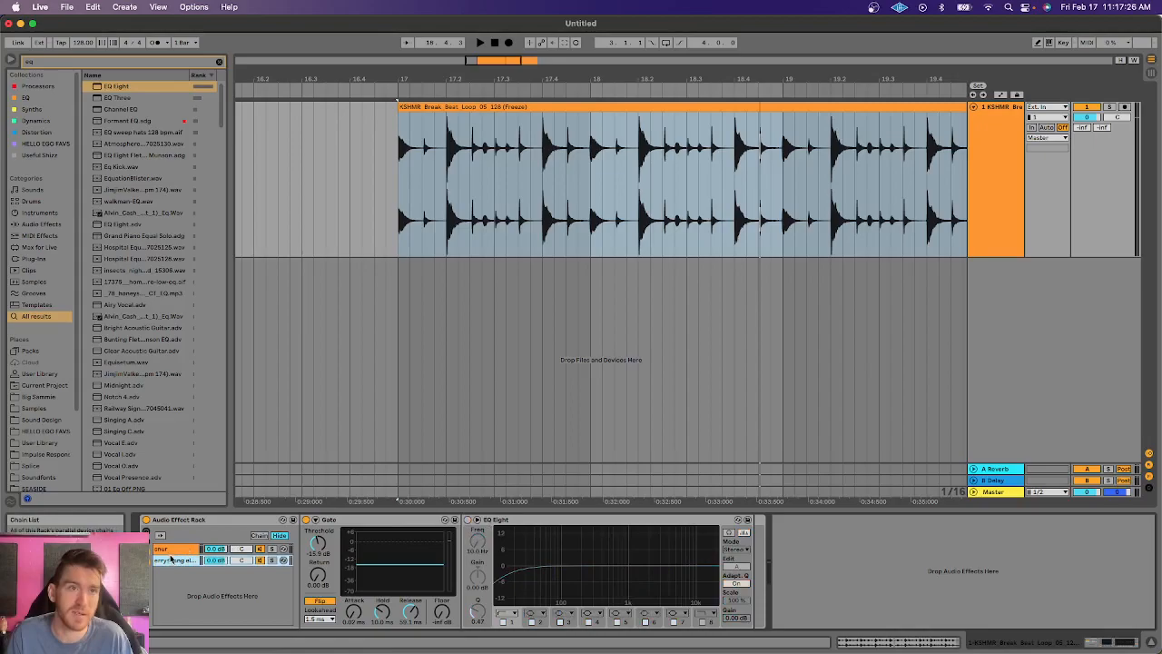
Create two audio tracks below the drum loop track and name them snare and hats.
{"action": "left_click_drag", "start_coordinate": [613, 82], "coordinate": [689, 92]}
{"action": "key", "text": "super+t"}
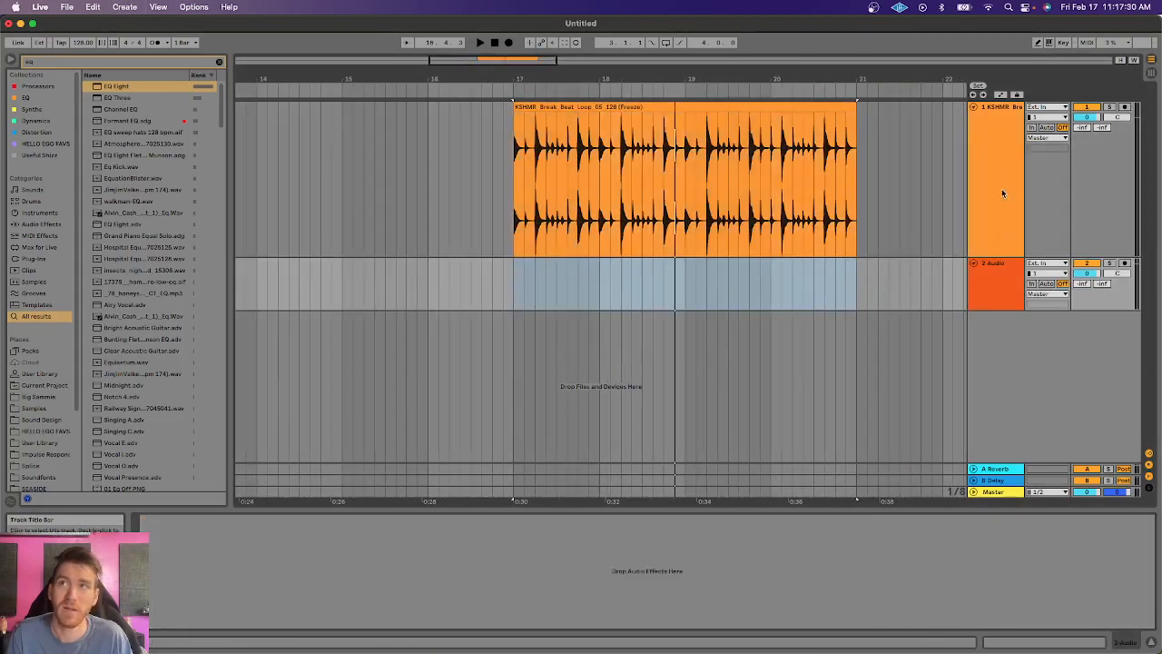
{"action": "key", "text": "super+t"}
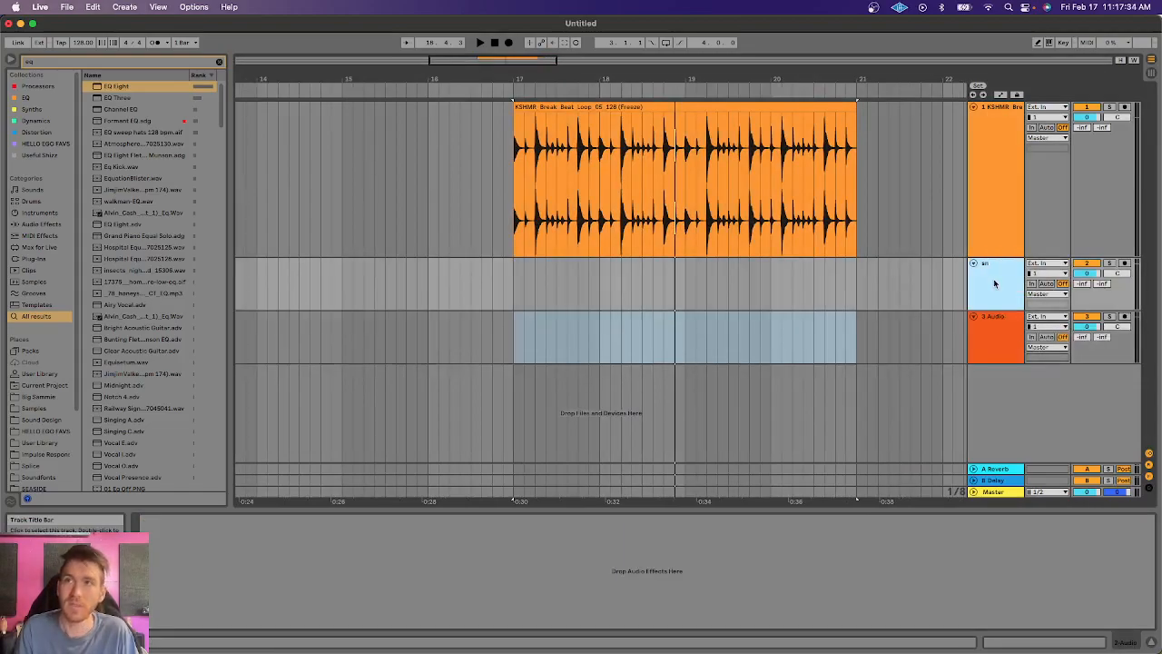
{"action": "left_click", "coordinate": [993, 346]}
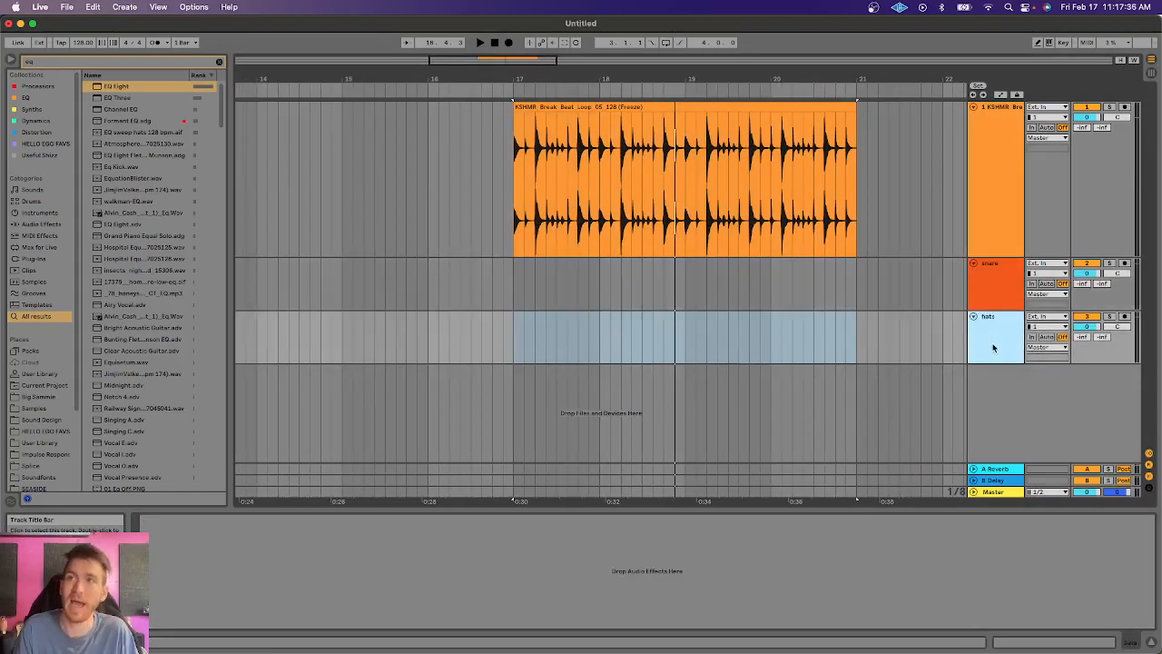
Set the audio input of the snare and hats tracks to 1-KSHMR Break Beat Loop 05 128 (Freeze).
{"action": "left_click", "coordinate": [1004, 292]}
{"action": "left_click", "coordinate": [1034, 265]}
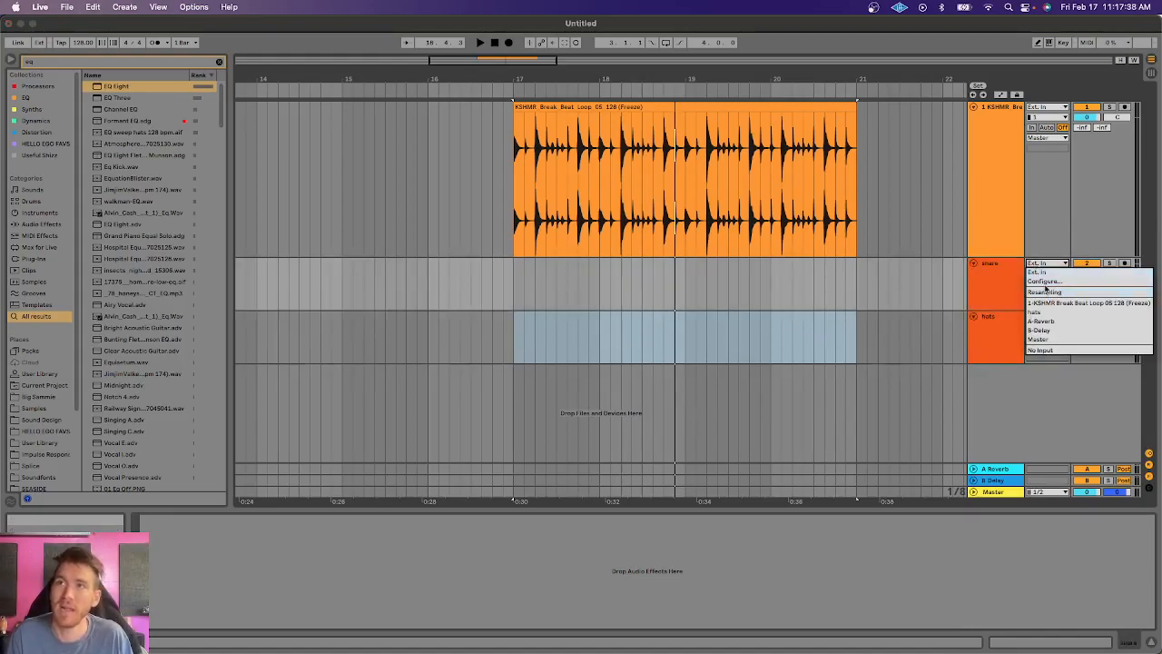
{"action": "left_click", "coordinate": [1051, 304]}
{"action": "left_click", "coordinate": [1041, 317]}
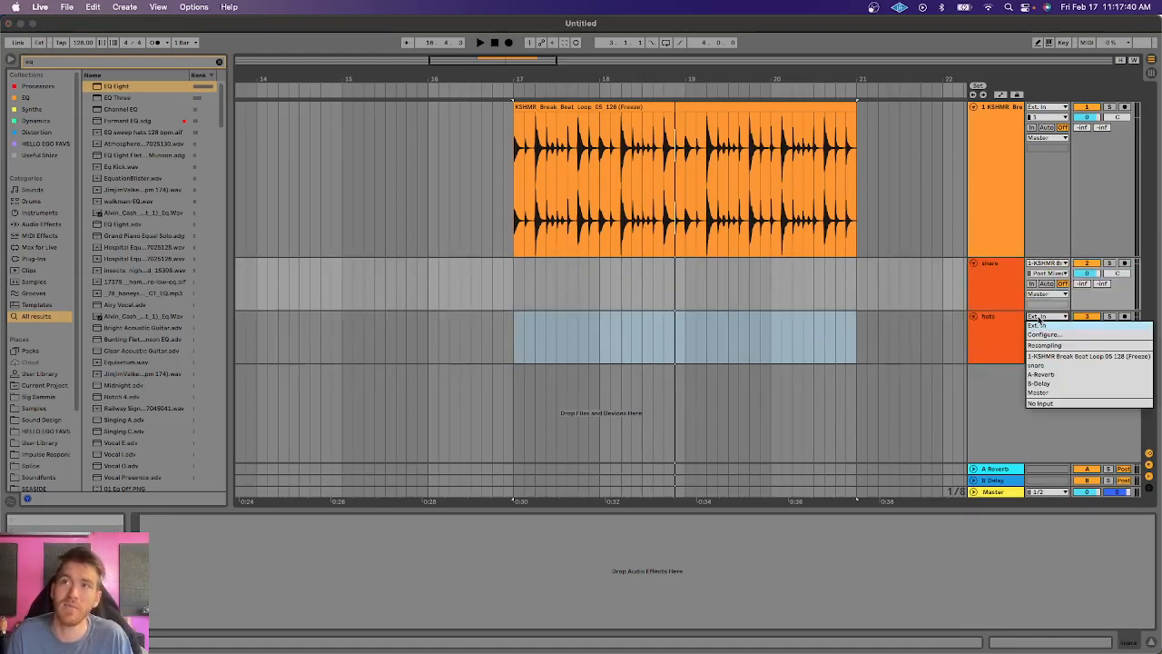
{"action": "left_click", "coordinate": [1045, 358]}
Set the input channel of the snare track to snur | Post Mixer and of the hats track to errythang else | Post Mixer.
{"action": "left_click", "coordinate": [1002, 344]}
{"action": "left_click", "coordinate": [994, 305]}
{"action": "left_click", "coordinate": [996, 334]}
{"action": "left_click", "coordinate": [996, 278]}
{"action": "left_click", "coordinate": [1047, 273]}
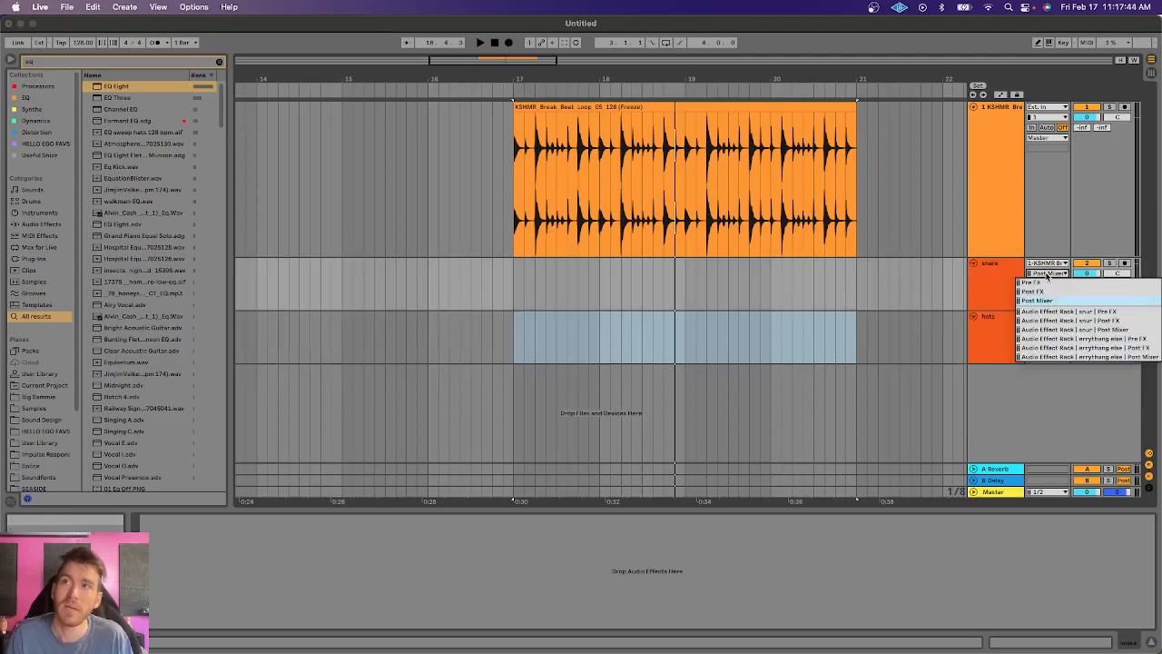
{"action": "left_click", "coordinate": [1094, 331]}
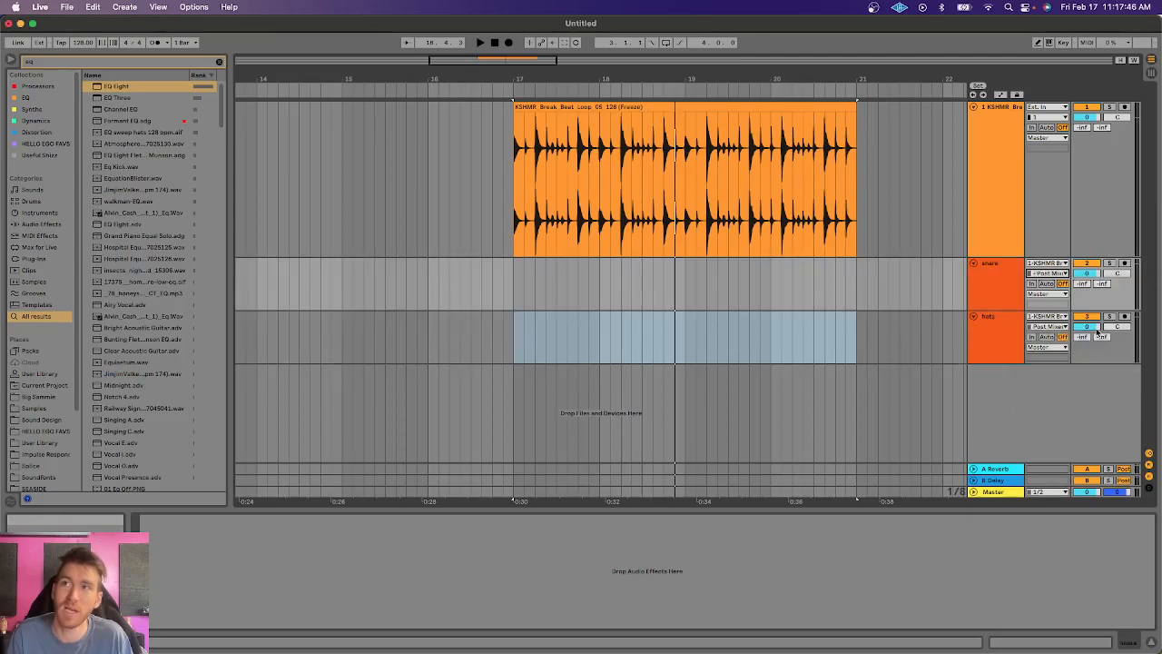
{"action": "left_click", "coordinate": [1049, 327]}
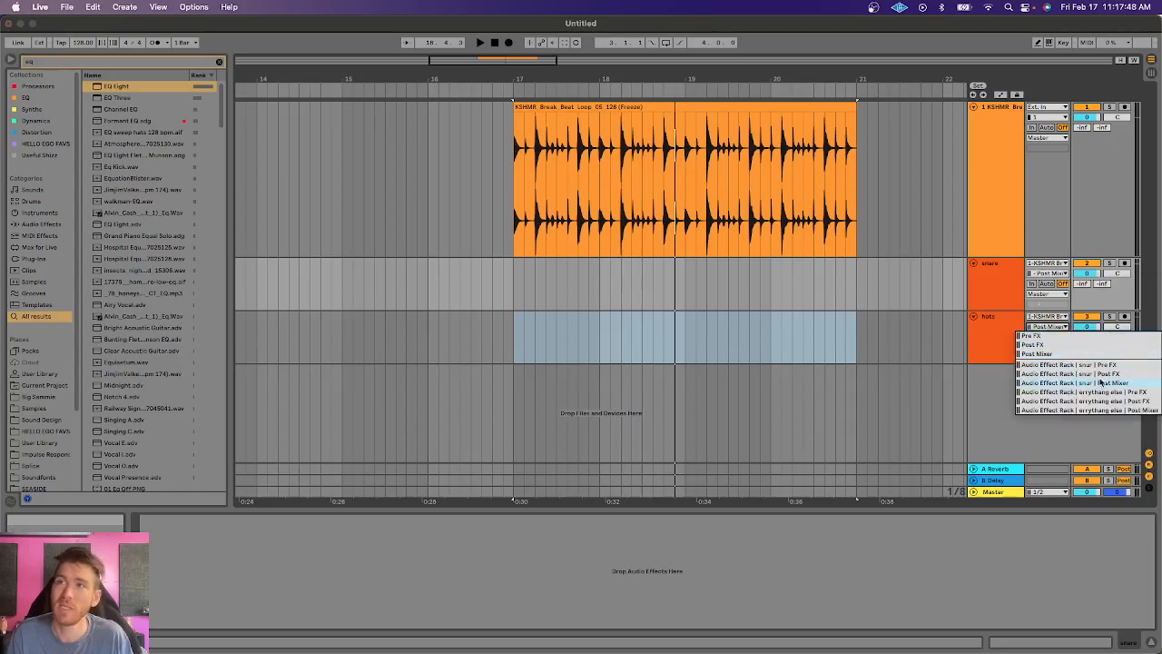
{"action": "left_click", "coordinate": [1095, 412]}
Arm the snare and hats tracks together and record about two and a half bars of the split loop.
{"action": "left_click", "coordinate": [1000, 352]}
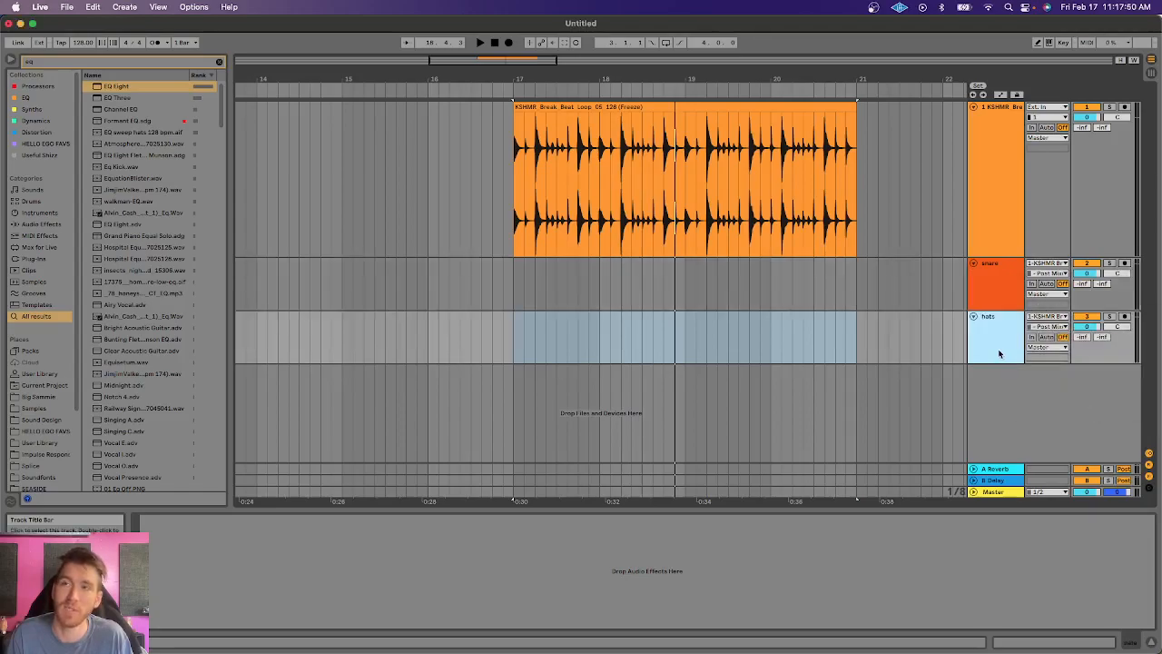
{"action": "left_click", "coordinate": [985, 288], "text": "shift"}
{"action": "left_click", "coordinate": [1125, 263]}
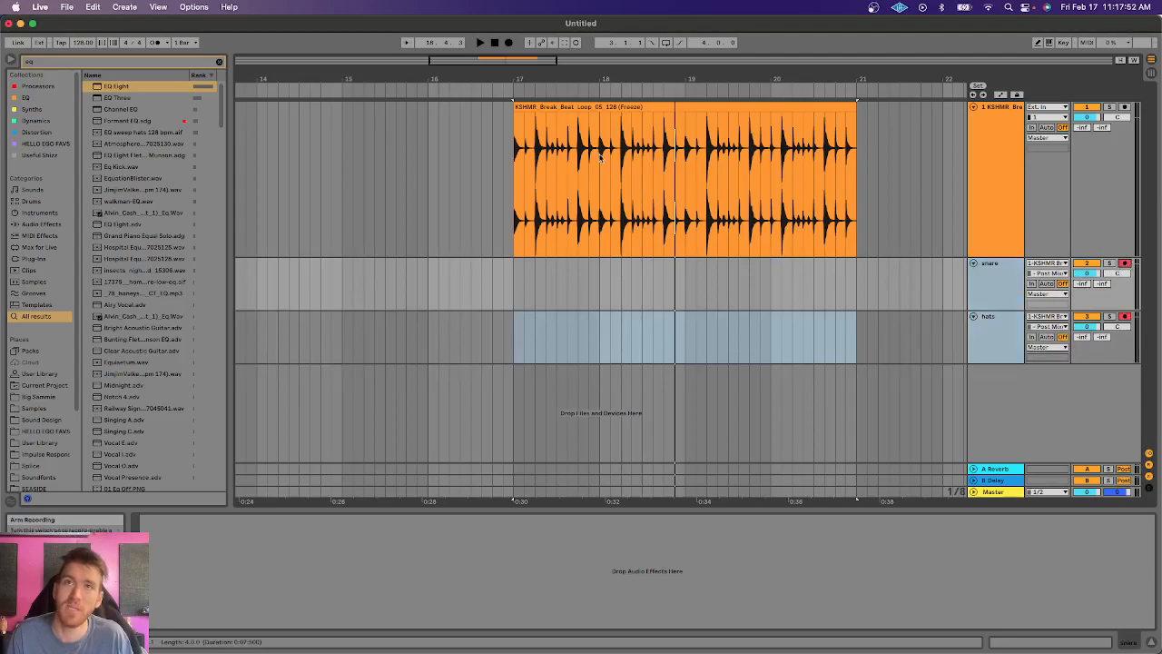
{"action": "key", "text": "F9"}
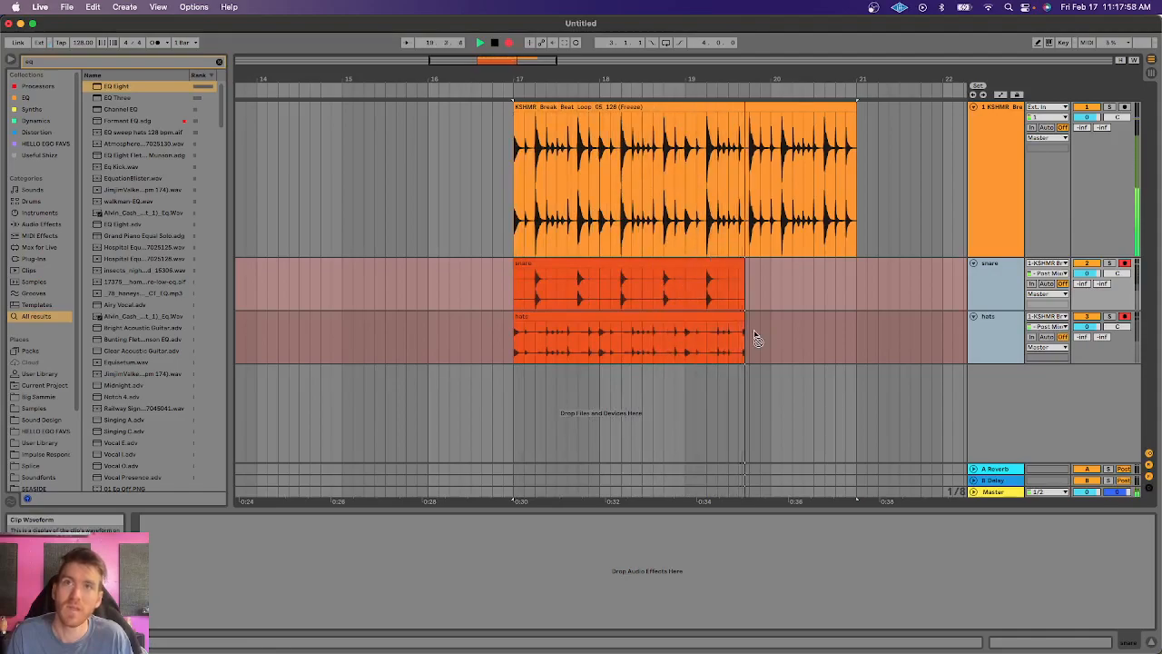
{"action": "key", "text": "space"}
Audition the recorded snare clip and the recorded hats clip, each with its track soloed.
{"action": "left_click", "coordinate": [584, 264]}
{"action": "left_click", "coordinate": [1107, 264]}
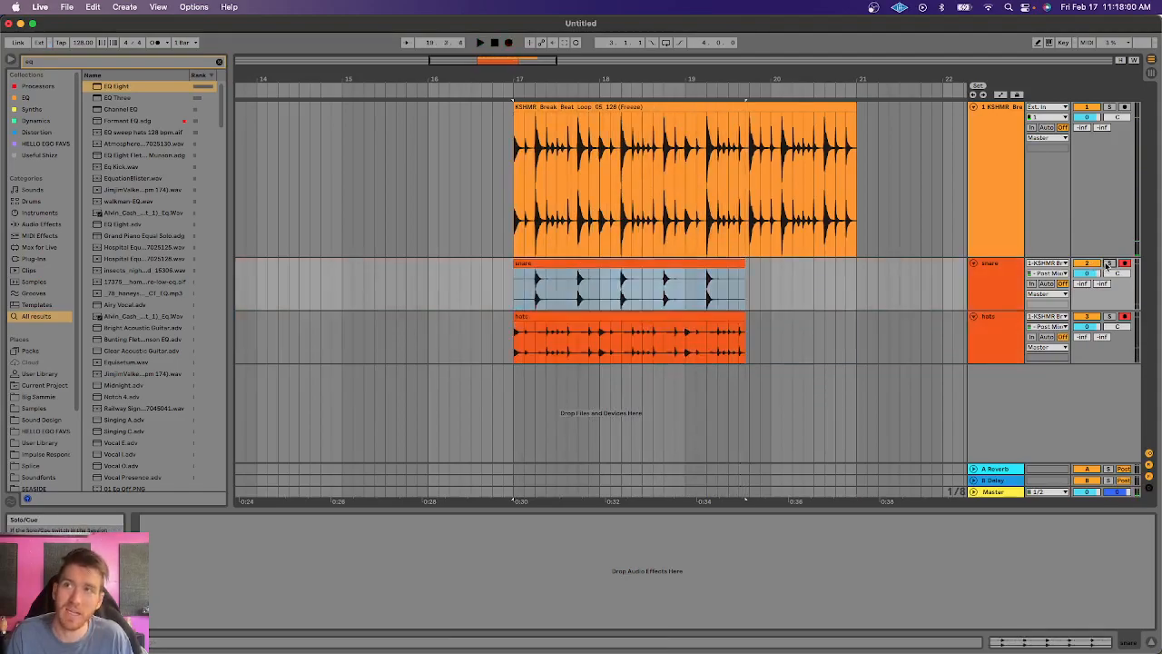
{"action": "key", "text": "space"}
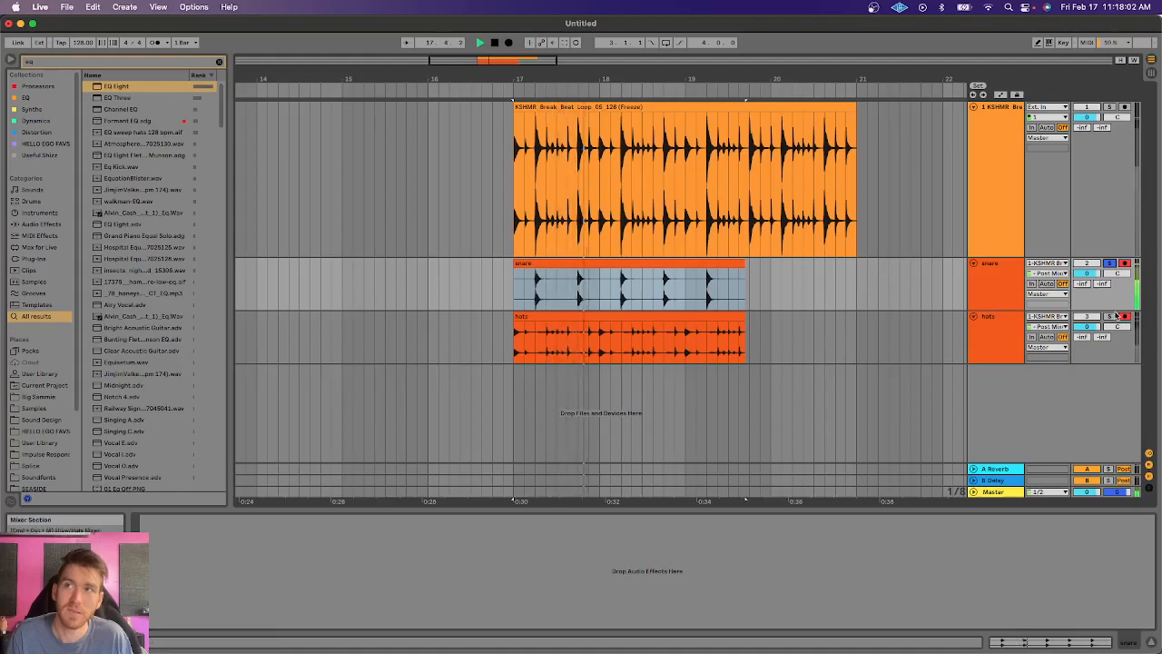
{"action": "left_click", "coordinate": [606, 314]}
{"action": "key", "text": "space"}
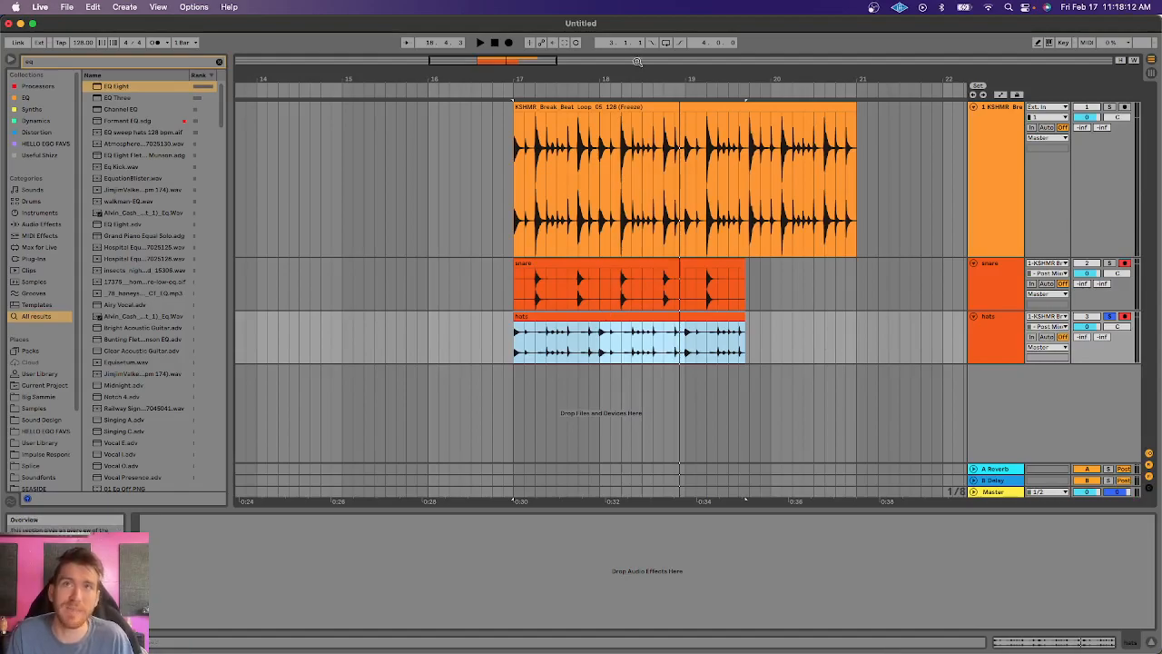
Find Osiris Mimetic Melodies 3.wav in the browser, place it on the drum loop track, and turn off solo on the hats track.
{"action": "left_click_drag", "start_coordinate": [631, 75], "coordinate": [631, 41]}
{"action": "scroll", "coordinate": [775, 186], "scroll_direction": "right", "scroll_amount": 5}
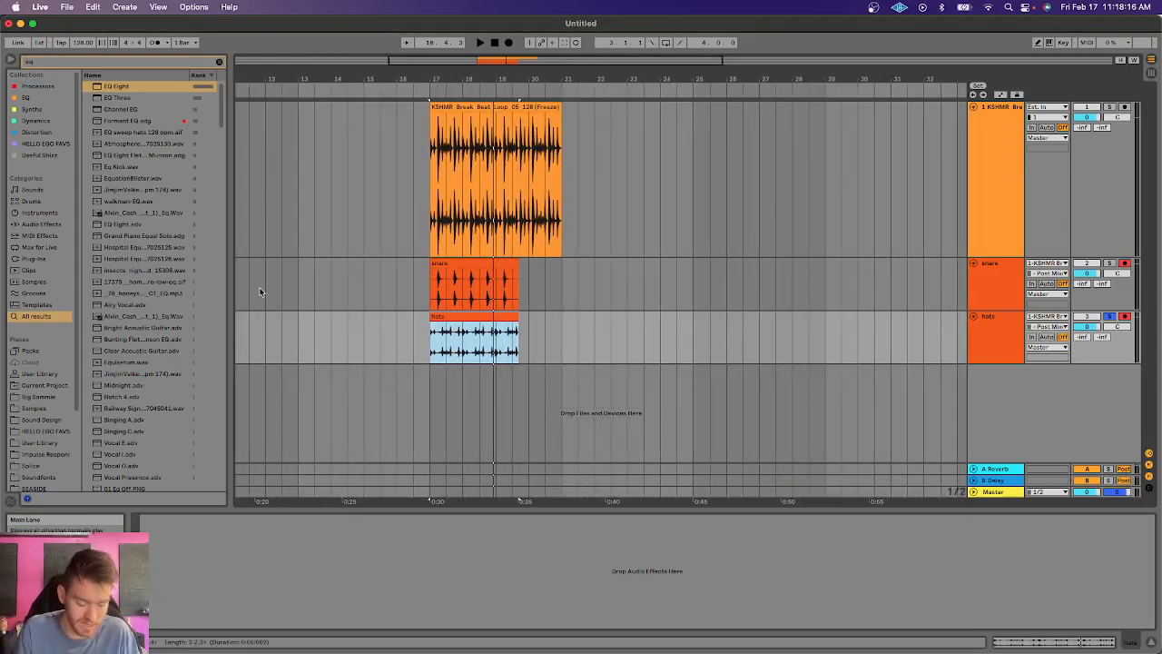
{"action": "key", "text": "super+f"}
{"action": "type", "text": "melodic"}
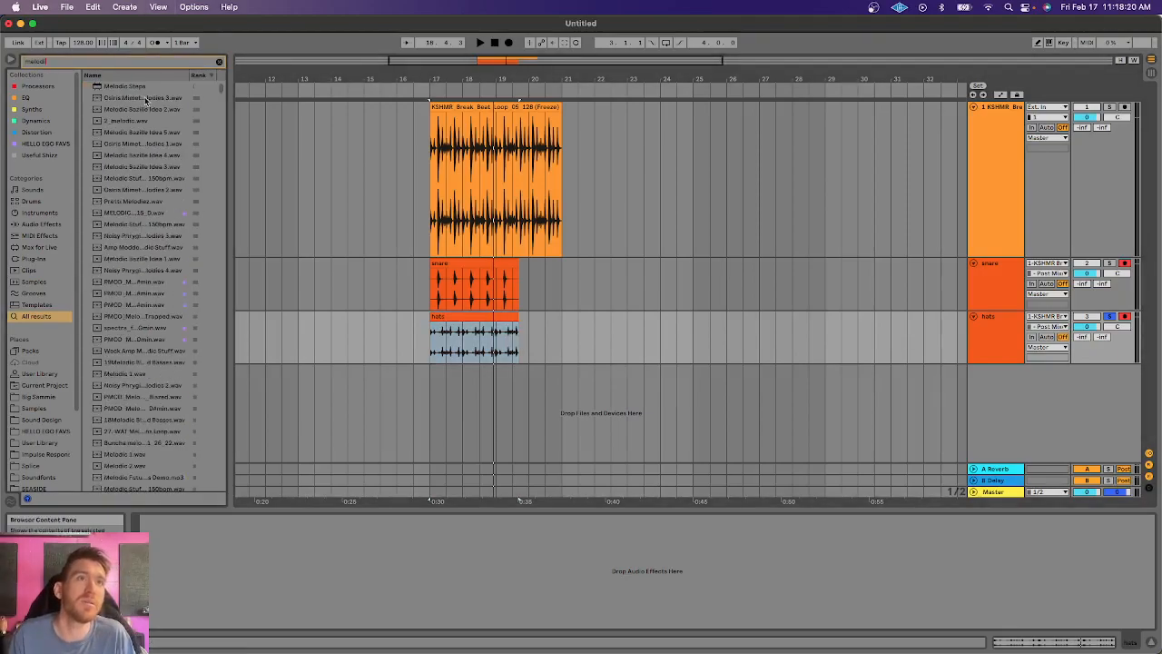
{"action": "left_click_drag", "start_coordinate": [145, 98], "coordinate": [694, 181]}
{"action": "mouse_move", "coordinate": [767, 80]}
{"action": "left_mouse_down"}
{"action": "mouse_move", "coordinate": [542, 66]}
{"action": "mouse_move", "coordinate": [547, 94]}
{"action": "mouse_move", "coordinate": [551, 72]}
{"action": "left_mouse_up"}
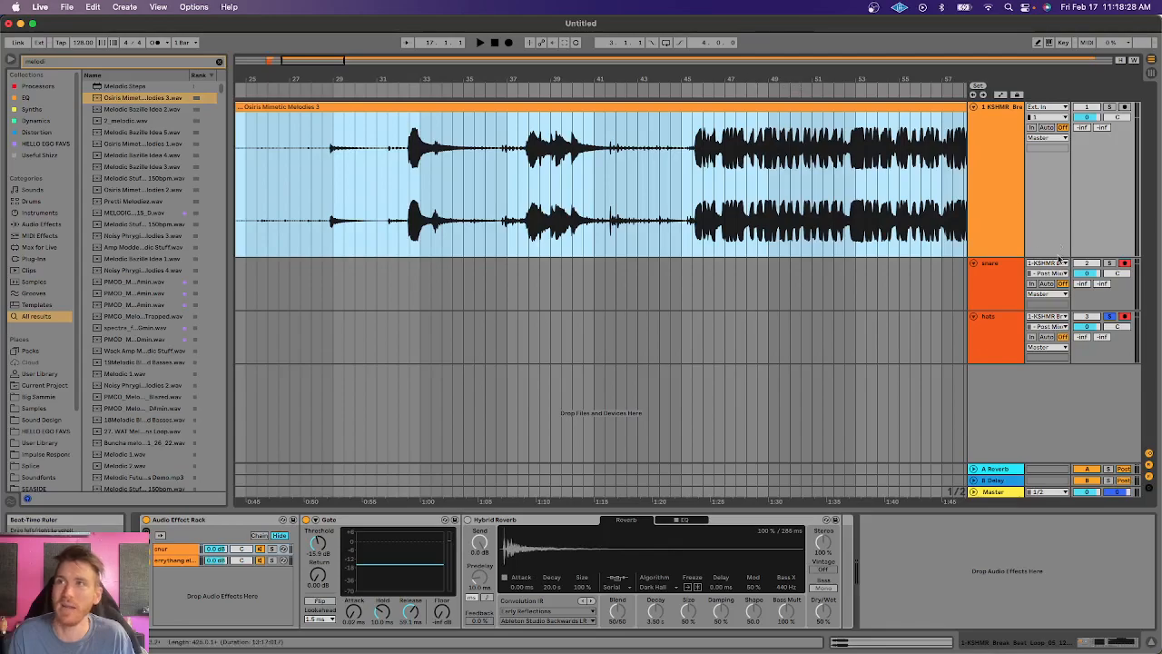
{"action": "left_click", "coordinate": [1109, 318]}
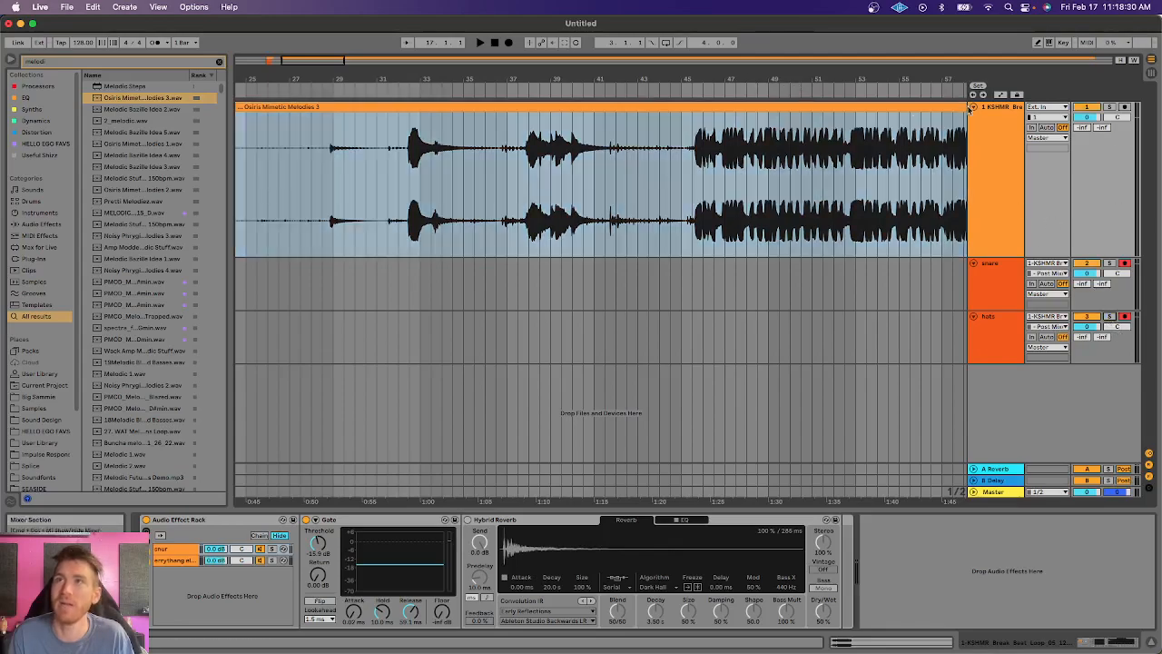
Audition the Osiris Mimetic Melodies 3 clip from bar 47, then mark a short section past bar 50.
{"action": "left_click", "coordinate": [725, 181]}
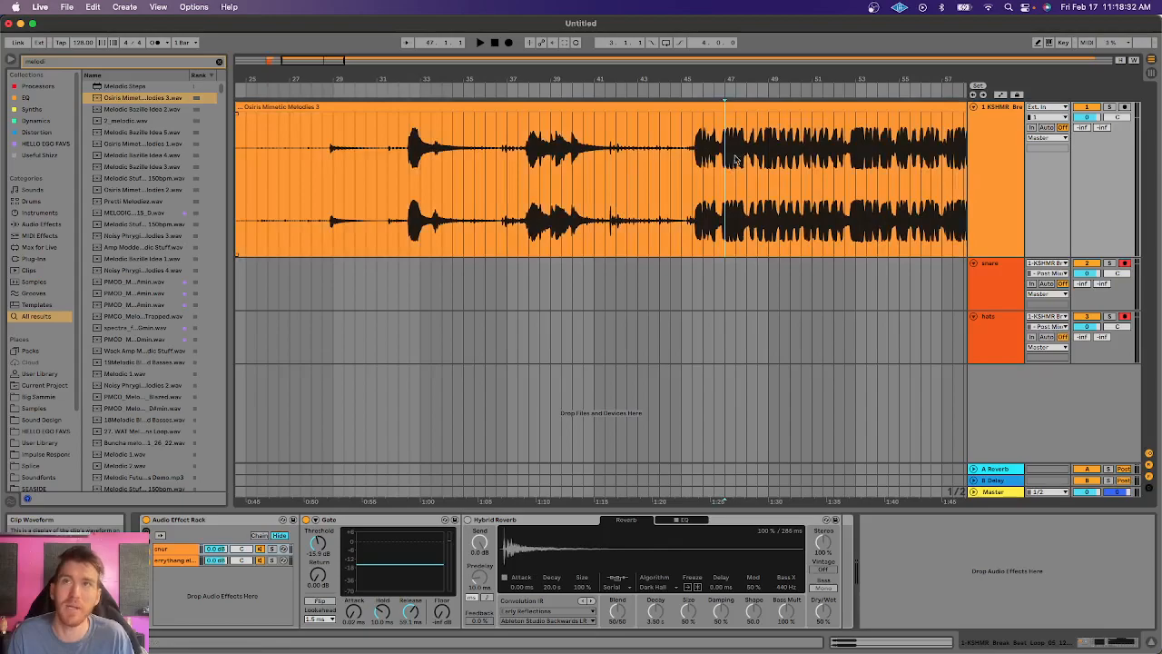
{"action": "left_click_drag", "start_coordinate": [749, 78], "coordinate": [750, 127]}
{"action": "key", "text": "space"}
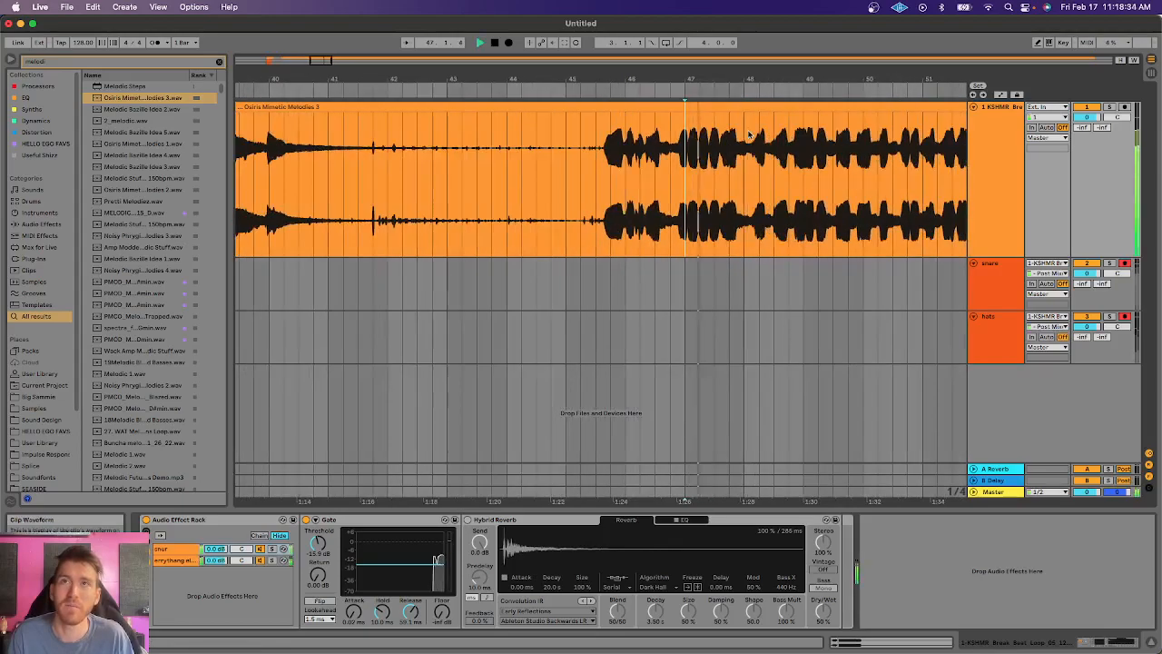
{"action": "left_click_drag", "start_coordinate": [892, 181], "coordinate": [937, 182]}
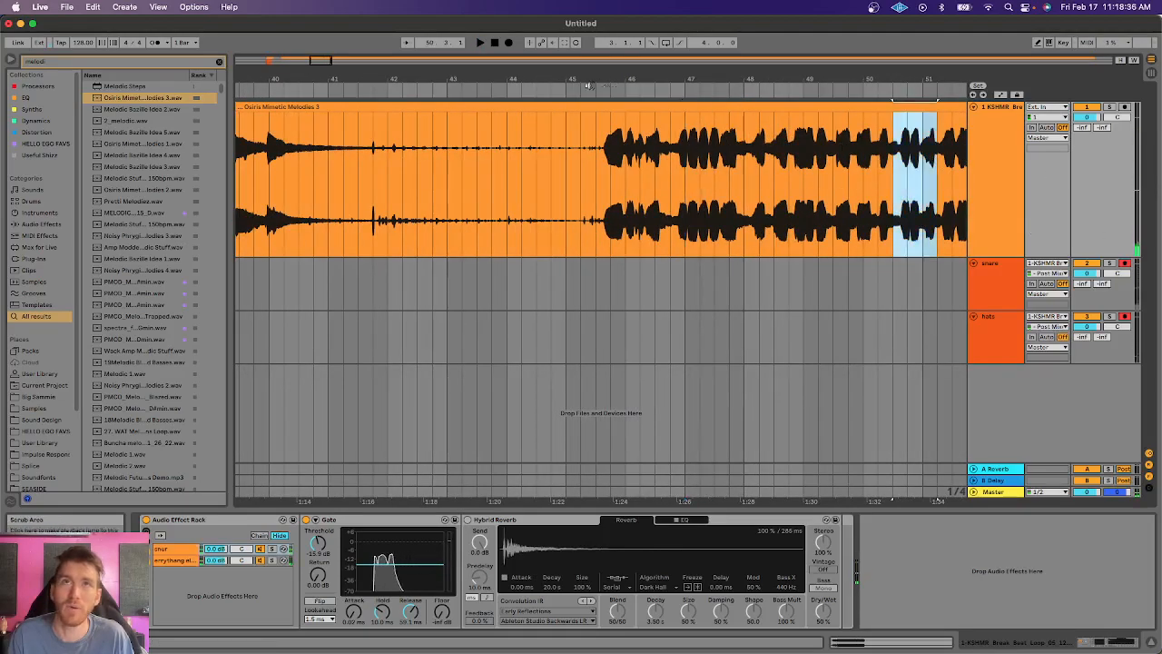
Delete the errythang else chain from the Audio Effect Rack.
{"action": "left_click", "coordinate": [991, 168]}
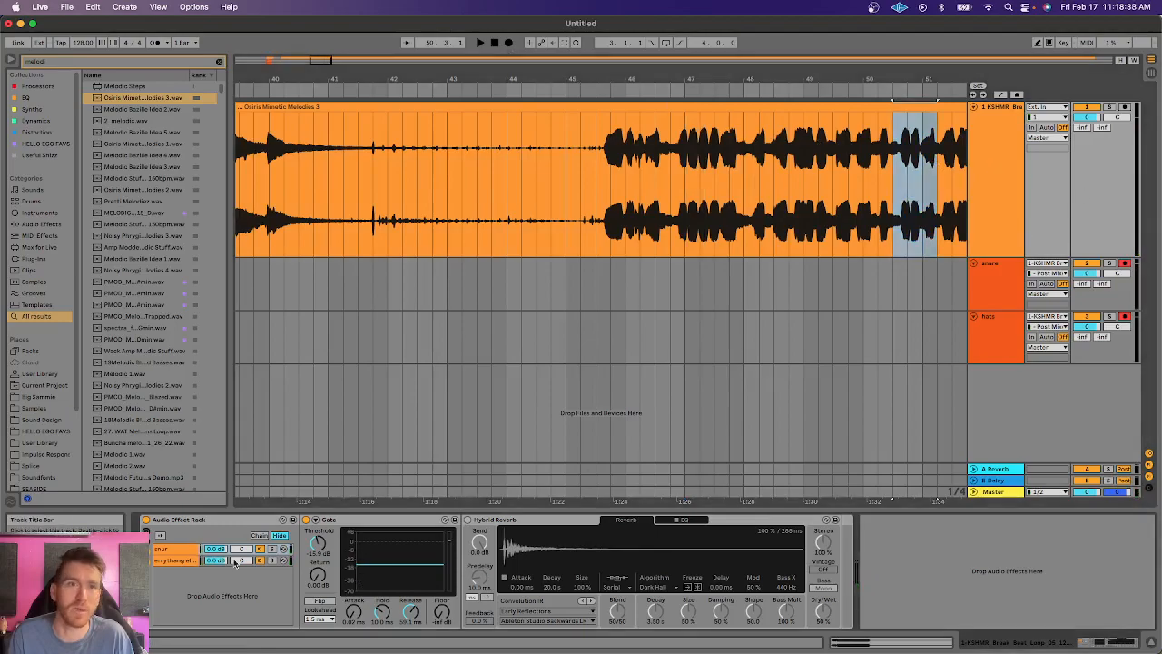
{"action": "left_click", "coordinate": [271, 550]}
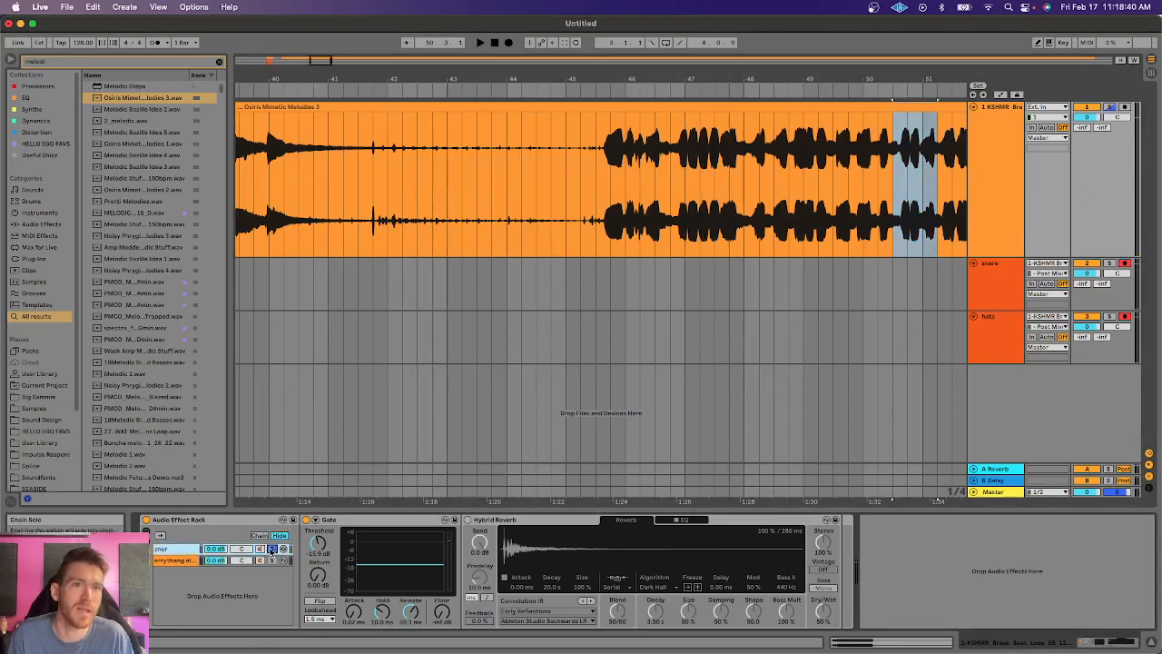
{"action": "left_click", "coordinate": [180, 562]}
{"action": "key", "text": "Delete"}
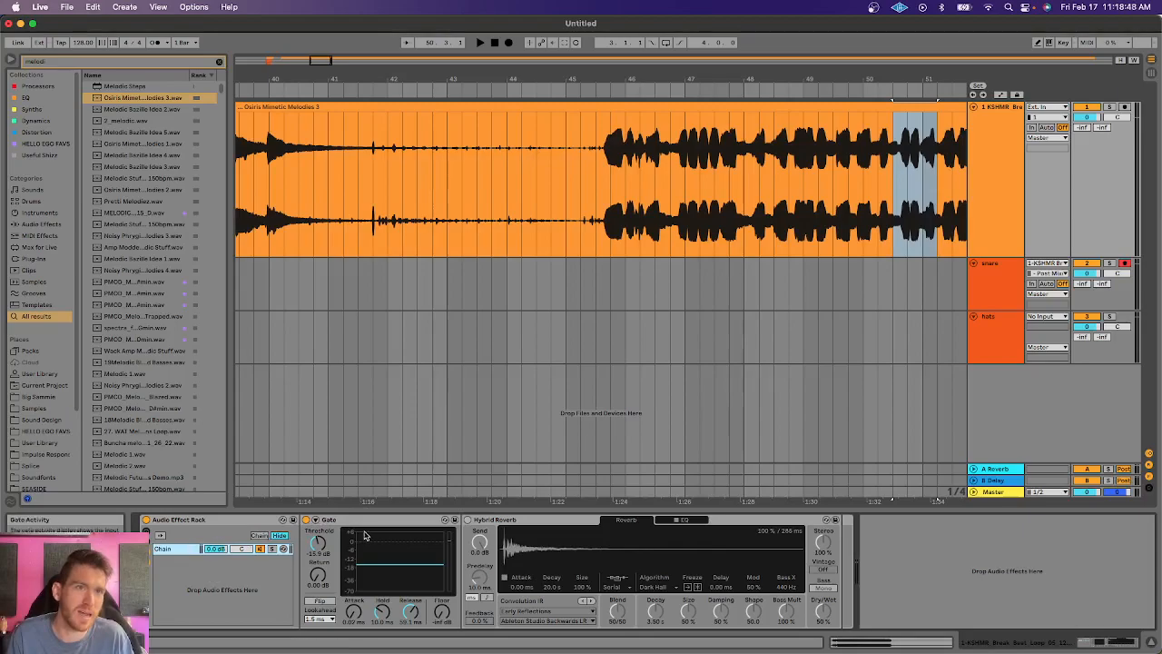
Set the threshold of the remaining chain's Gate to -10.5 dB while the melodic clip plays.
{"action": "key", "text": "space"}
{"action": "left_click_drag", "start_coordinate": [317, 542], "coordinate": [318, 529]}
{"action": "key", "text": "space"}
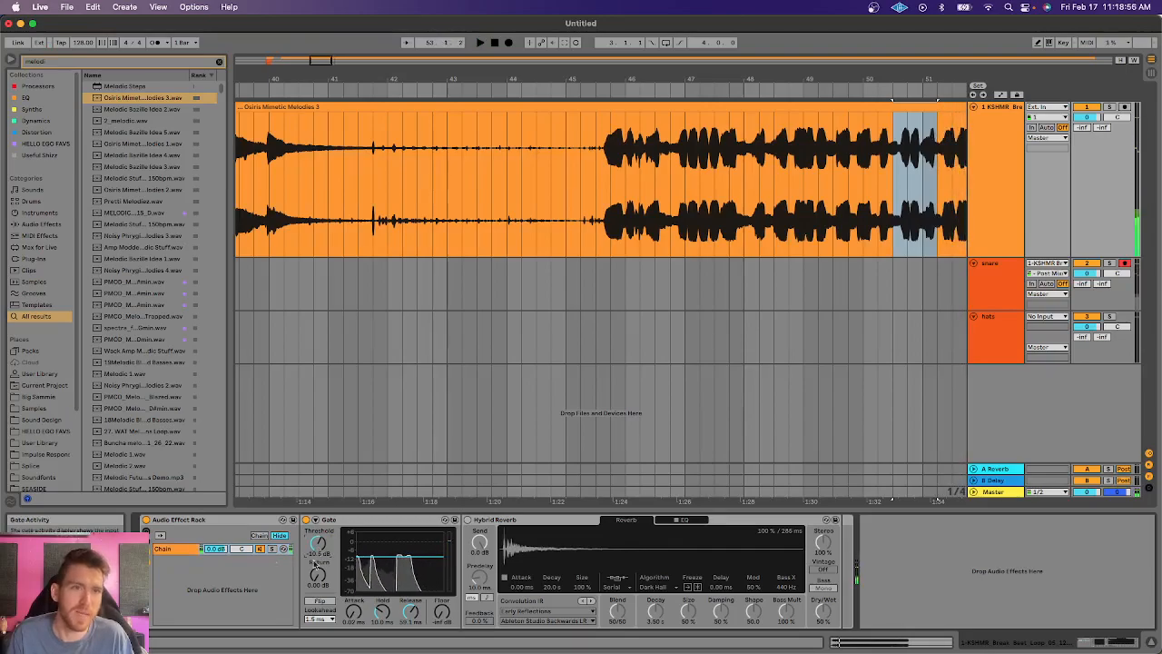
Duplicate the rack's chain and turn on Flip in the copy's Gate.
{"action": "key", "text": "super+d"}
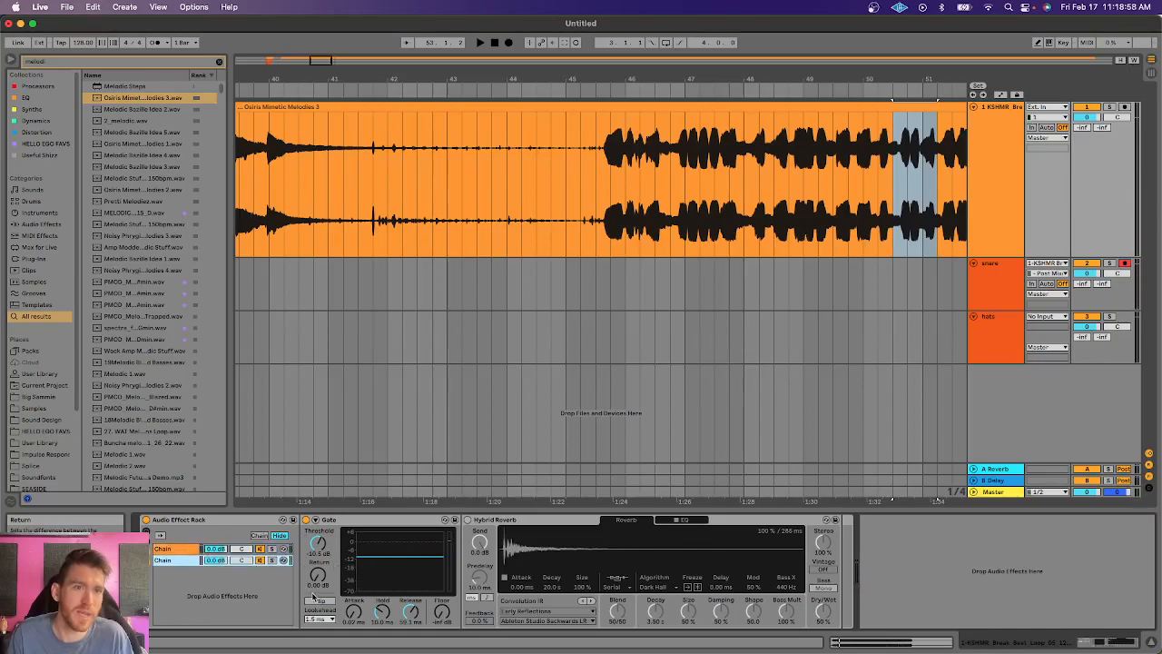
{"action": "left_click", "coordinate": [315, 601]}
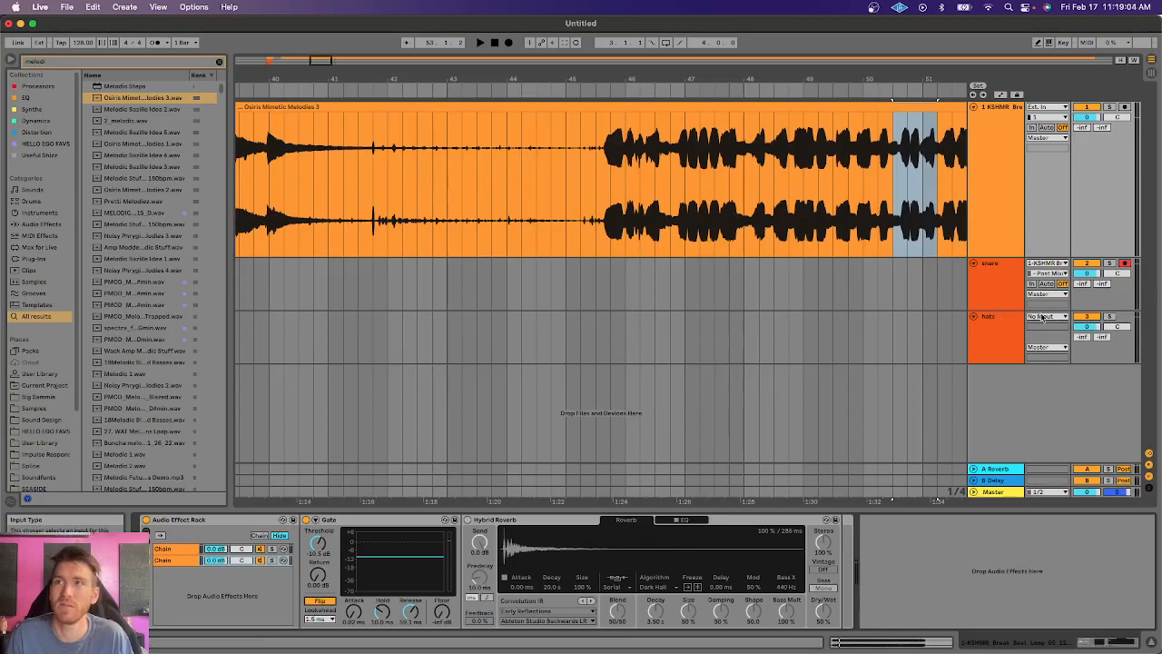
Delete the snare and hats tracks.
{"action": "left_click", "coordinate": [1000, 329]}
{"action": "left_click", "coordinate": [1000, 291], "text": "shift"}
{"action": "key", "text": "Delete"}
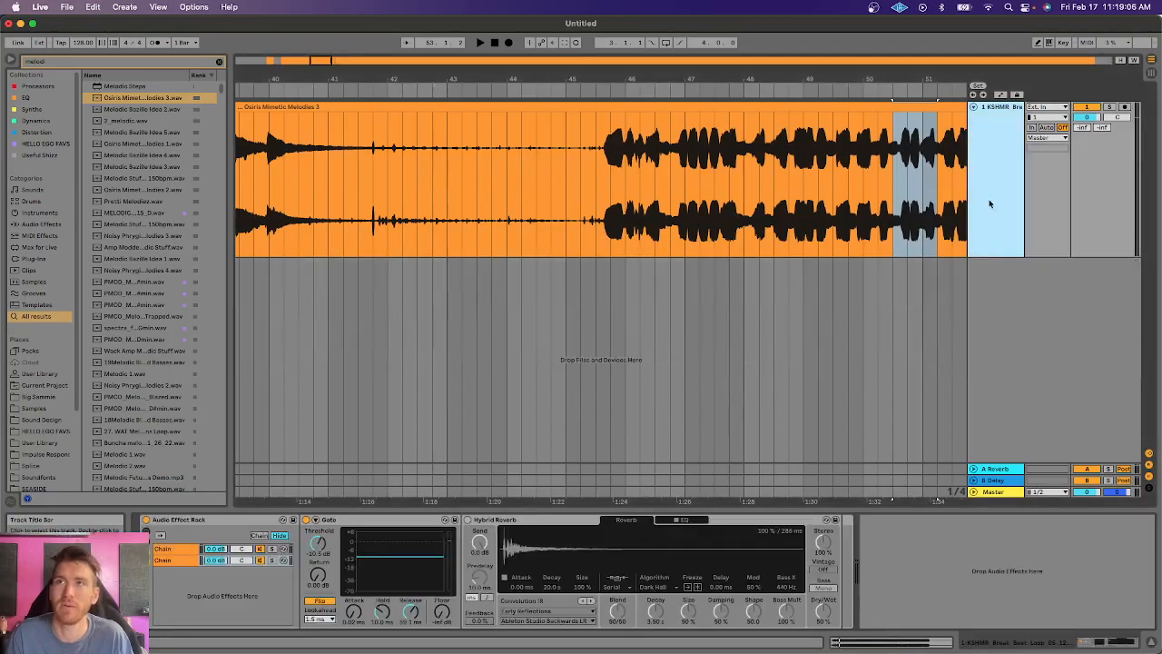
Audition the melodic clip from bar 46, soloing the normal Gate chain and the flipped Gate chain in turn.
{"action": "left_click", "coordinate": [622, 188]}
{"action": "key", "text": "space"}
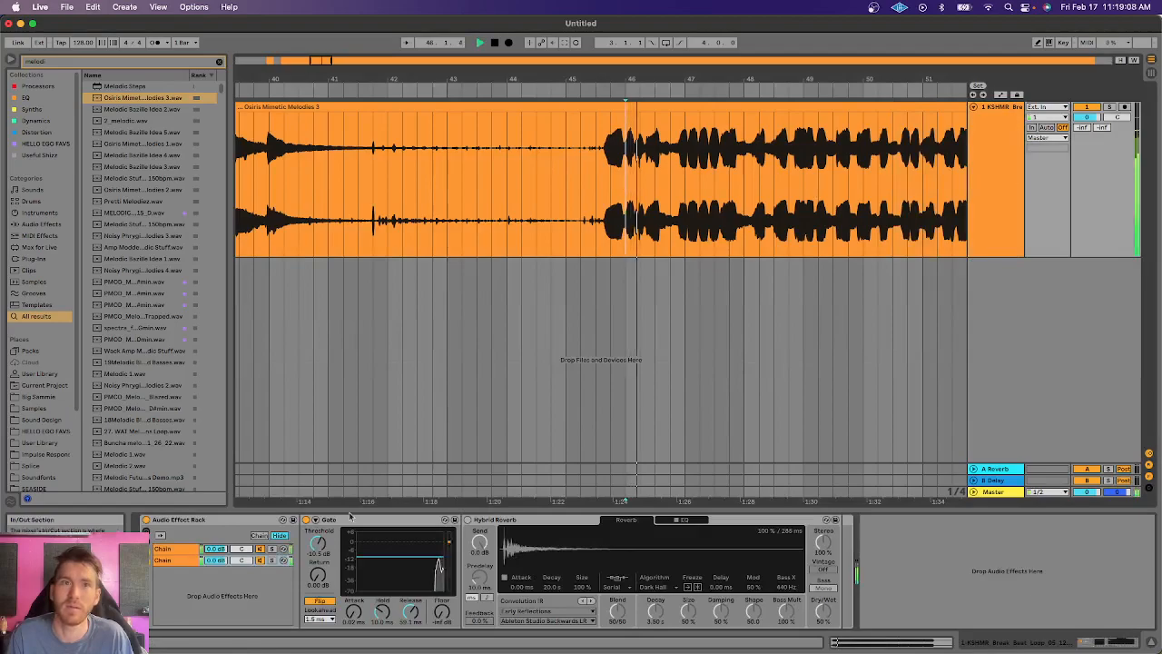
{"action": "left_click", "coordinate": [271, 549]}
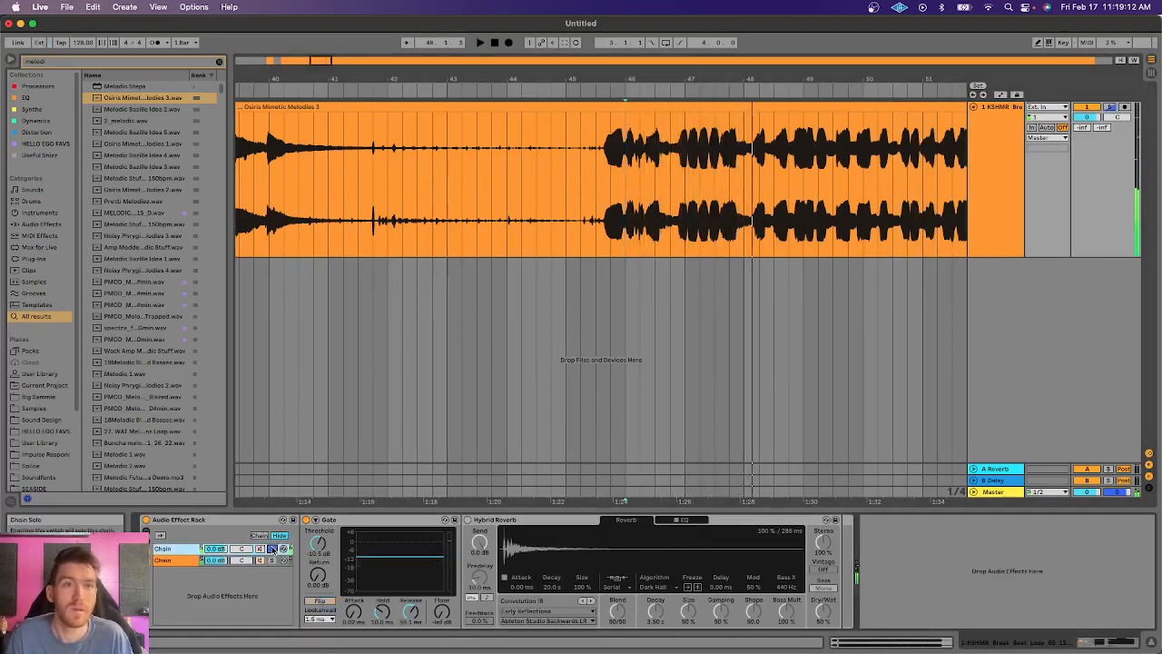
{"action": "key", "text": "space"}
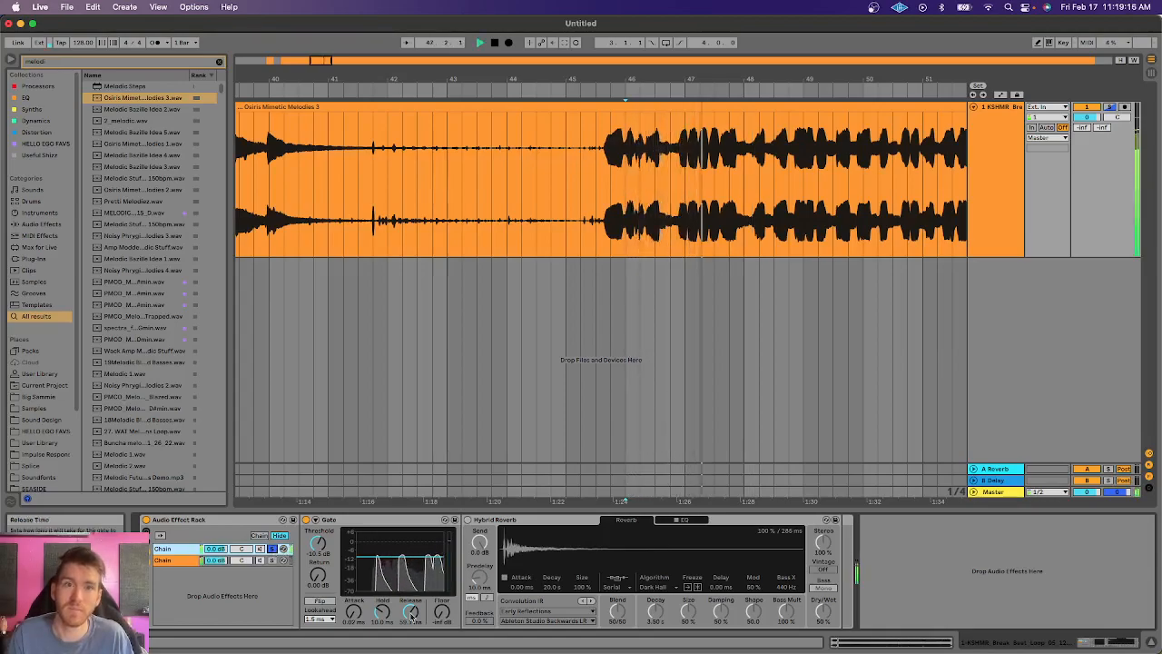
{"action": "left_click", "coordinate": [271, 560]}
{"action": "key", "text": "space"}
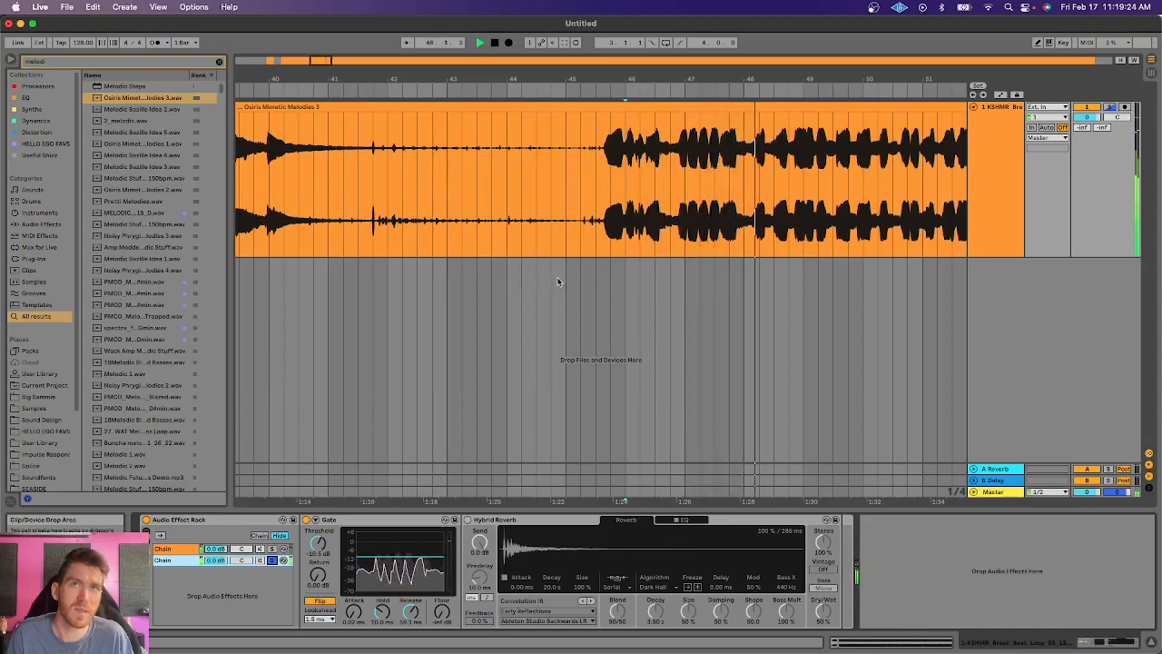
{"action": "key", "text": "space"}
Audition denser passages further along the melodic clip, switching the solo from the flipped Gate chain to the normal one.
{"action": "mouse_move", "coordinate": [537, 79]}
{"action": "left_mouse_down"}
{"action": "mouse_move", "coordinate": [536, 18]}
{"action": "mouse_move", "coordinate": [171, 5]}
{"action": "left_mouse_up"}
{"action": "left_click", "coordinate": [637, 182]}
{"action": "left_click", "coordinate": [875, 183]}
{"action": "key", "text": "space"}
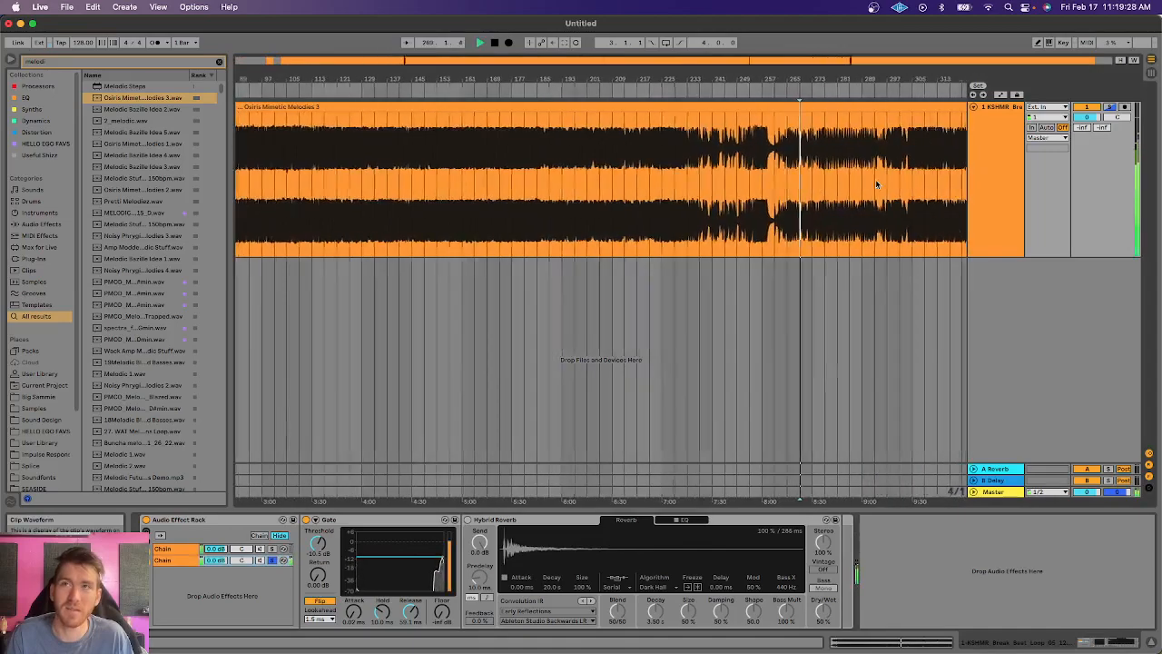
{"action": "left_click", "coordinate": [270, 548]}
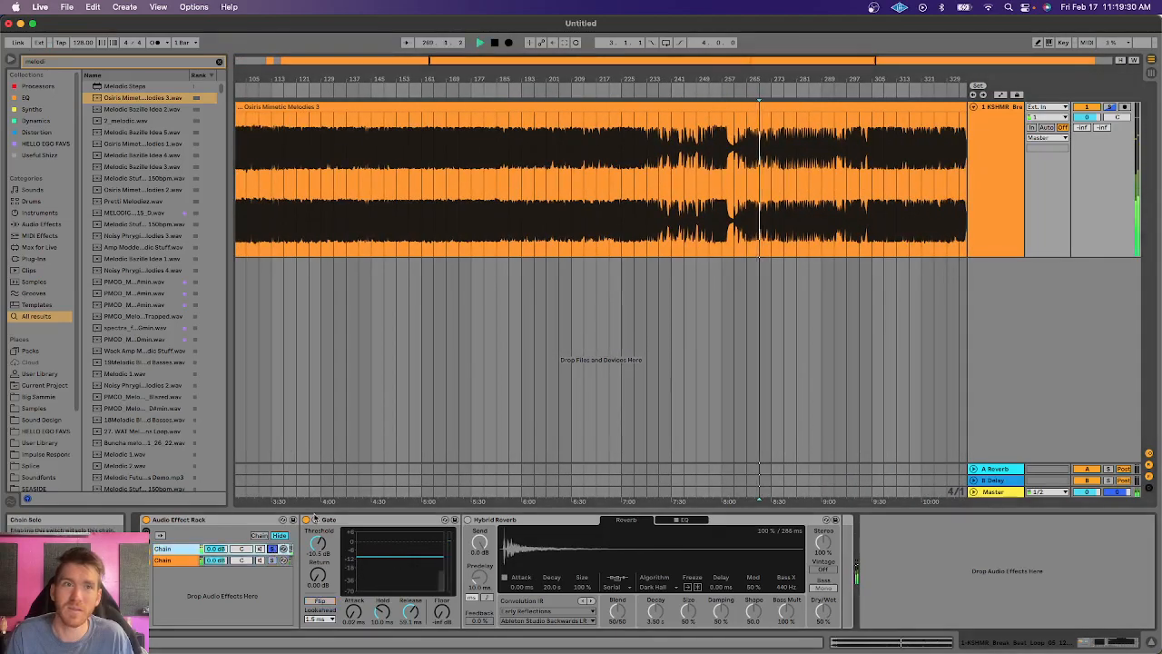
{"action": "scroll", "coordinate": [768, 198], "scroll_direction": "right", "scroll_amount": 4}
{"action": "left_click", "coordinate": [814, 196]}
{"action": "key", "text": "space"}
{"action": "key", "text": "space"}
{"action": "scroll", "coordinate": [817, 196], "scroll_direction": "right", "scroll_amount": 5}
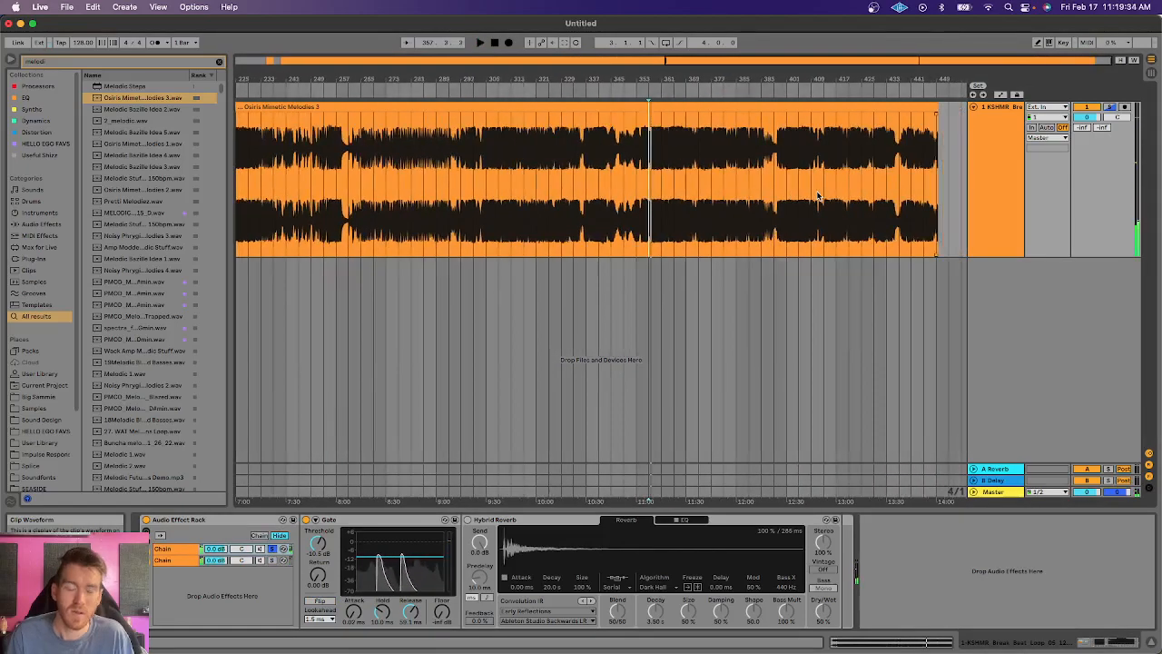
Search the browser for acapella and widen the browser so the full file names can be read.
{"action": "key", "text": "super+f"}
{"action": "type", "text": "speaker"}
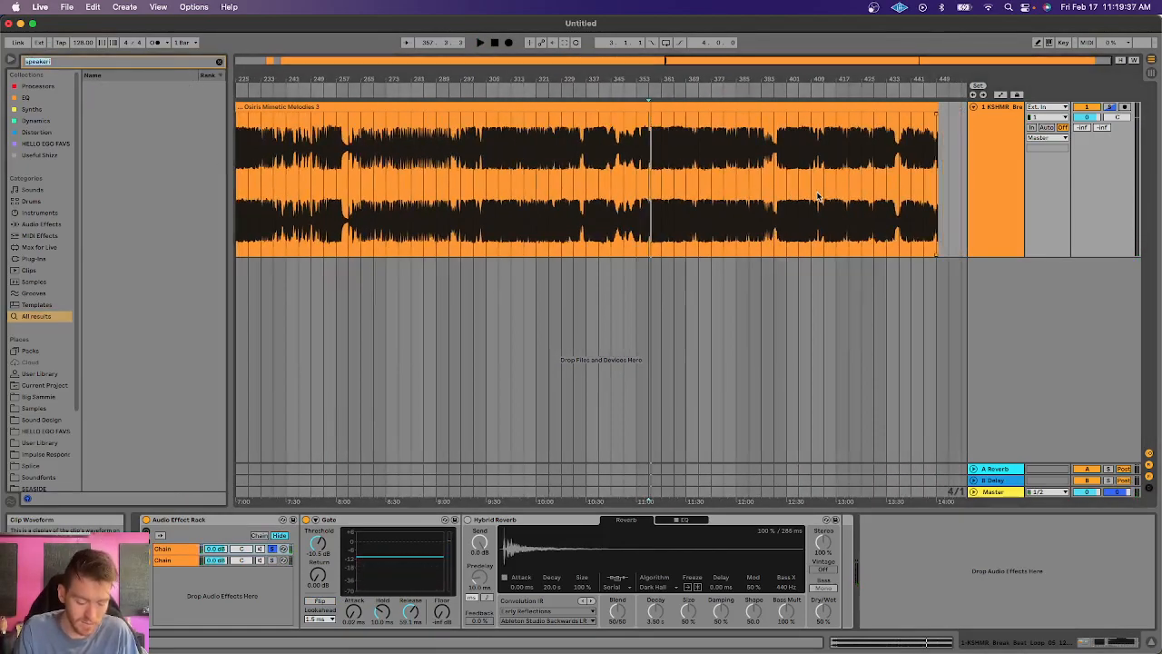
{"action": "key", "text": "Return"}
{"action": "key", "text": "super+f"}
{"action": "type", "text": "sa"}
{"action": "key", "text": "super+f"}
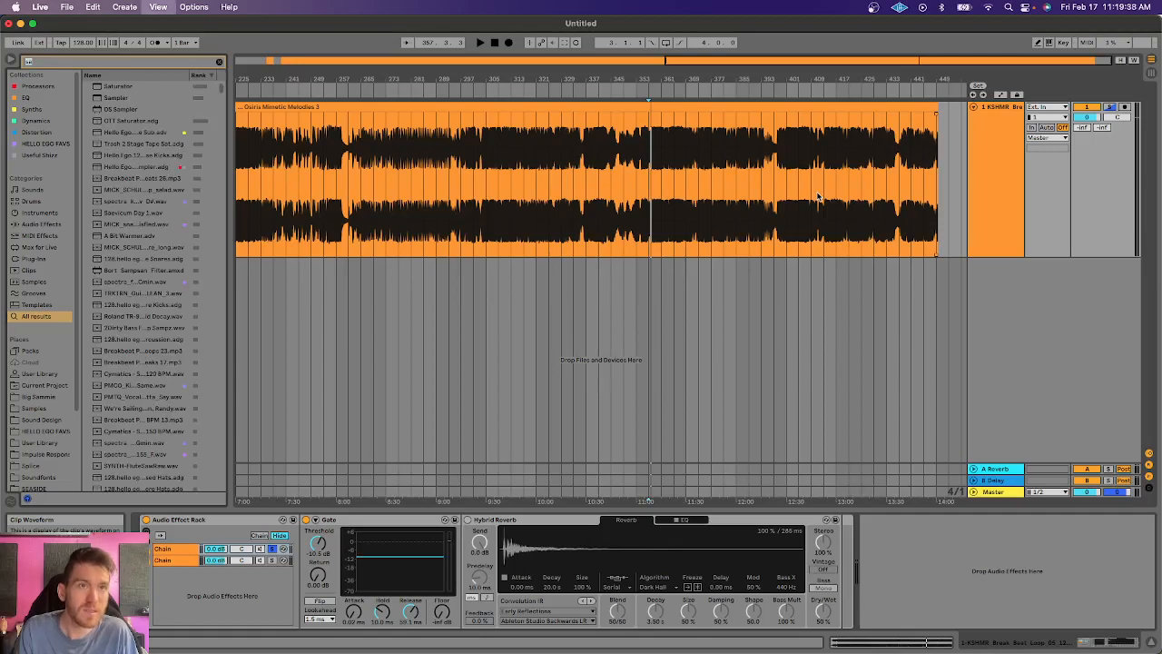
{"action": "type", "text": "acapella"}
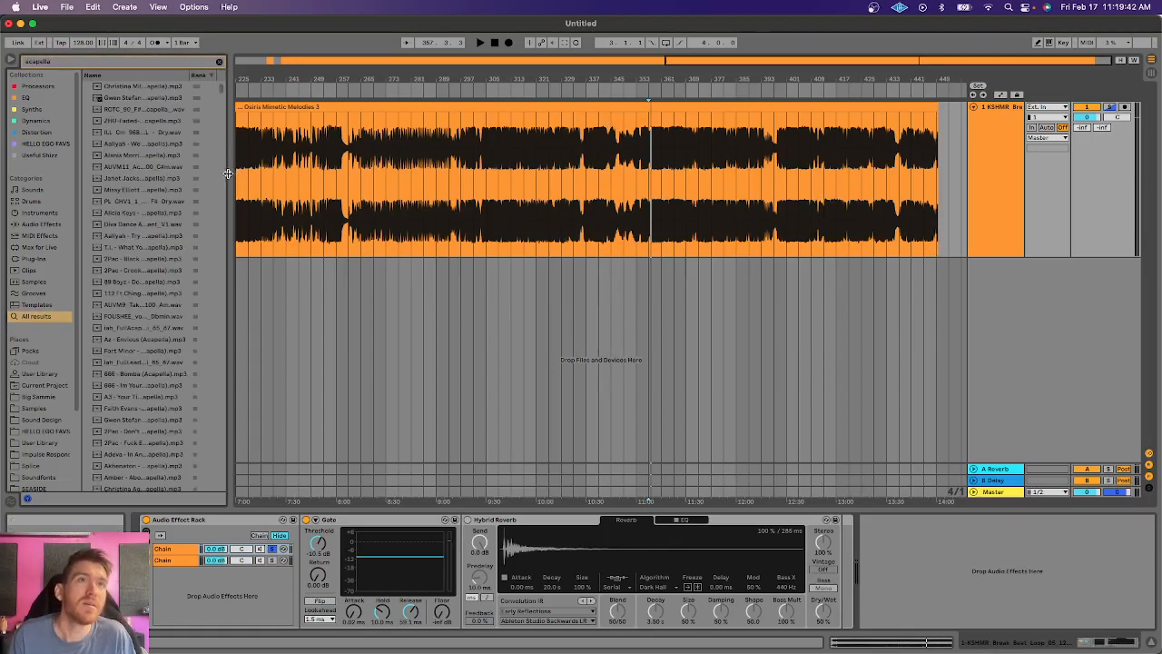
{"action": "left_click_drag", "start_coordinate": [228, 174], "coordinate": [324, 179]}
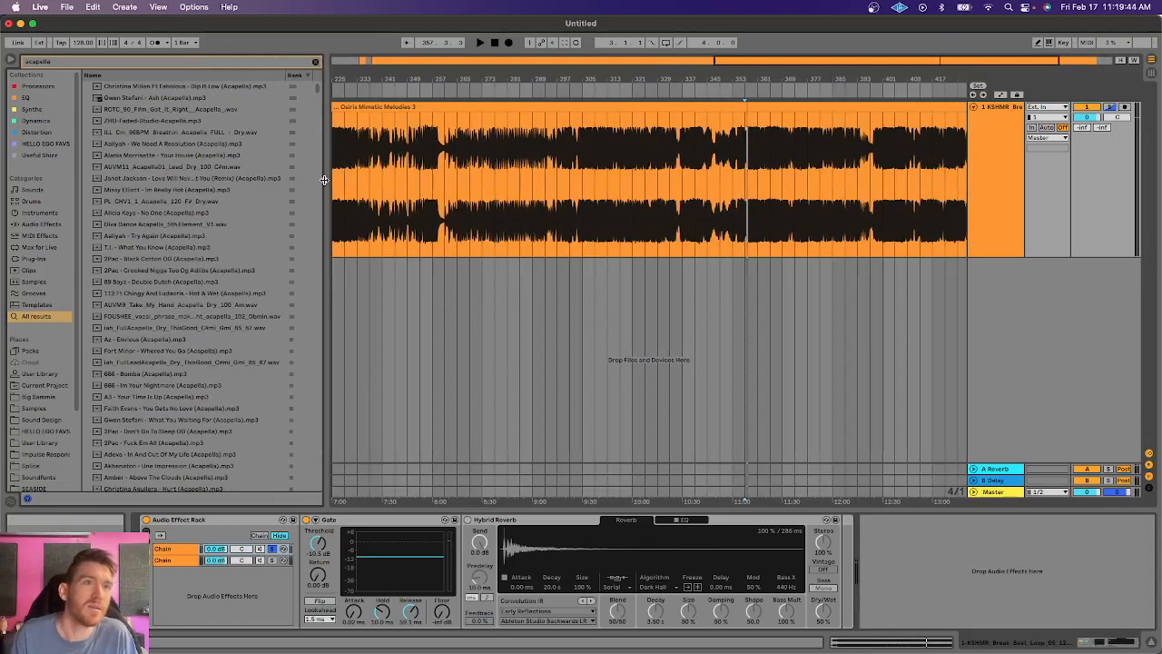
Return to the start of the arrangement and select the KSHMR Break Beat Loop clip at bar 17.
{"action": "left_click", "coordinate": [633, 166]}
{"action": "left_click_drag", "start_coordinate": [596, 83], "coordinate": [654, 82]}
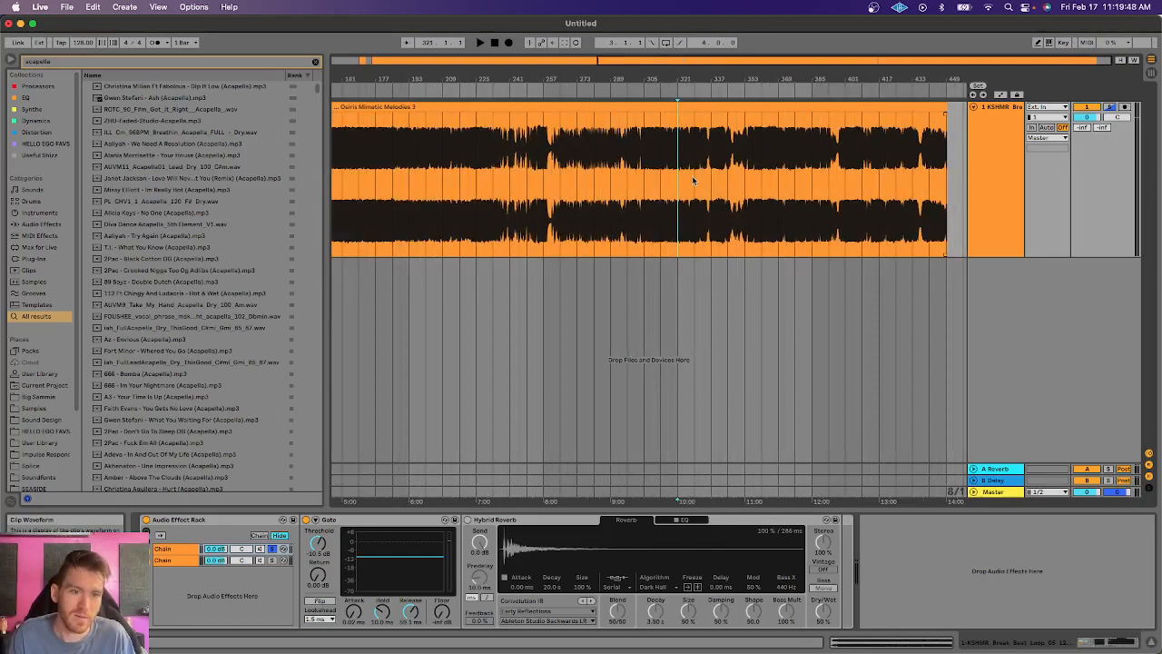
{"action": "scroll", "coordinate": [693, 178], "scroll_direction": "left", "scroll_amount": 10}
{"action": "left_click_drag", "start_coordinate": [376, 79], "coordinate": [467, 218]}
{"action": "left_click", "coordinate": [433, 108]}
{"action": "left_click_drag", "start_coordinate": [407, 82], "coordinate": [410, 60]}
{"action": "left_click", "coordinate": [857, 107]}
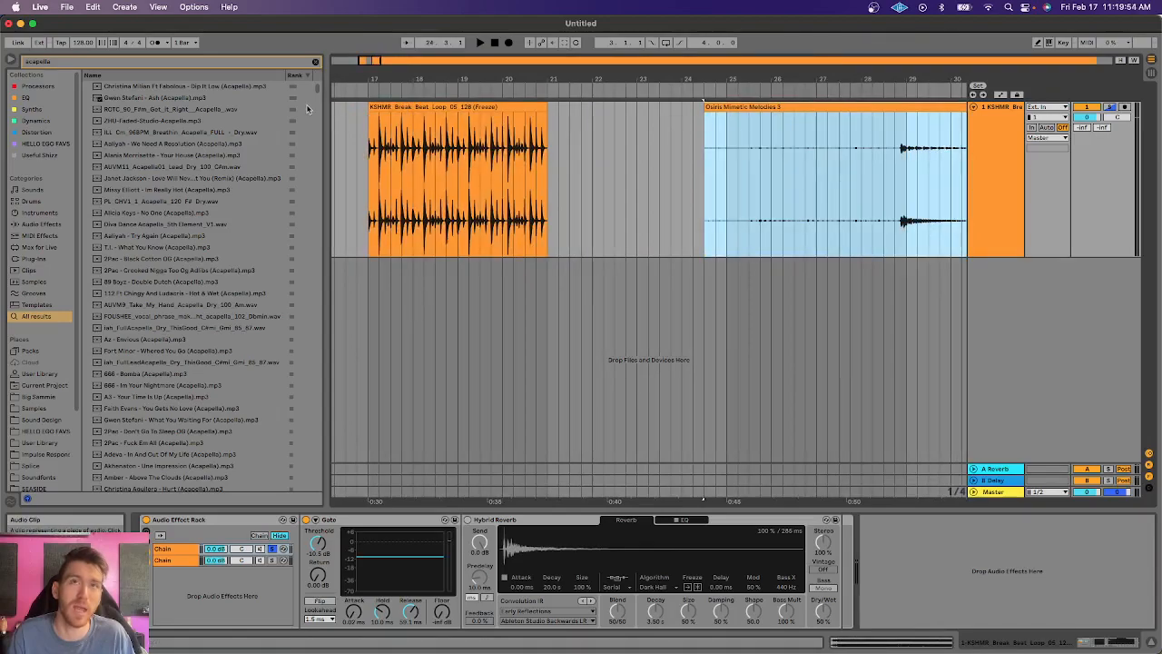
{"action": "left_click", "coordinate": [390, 107]}
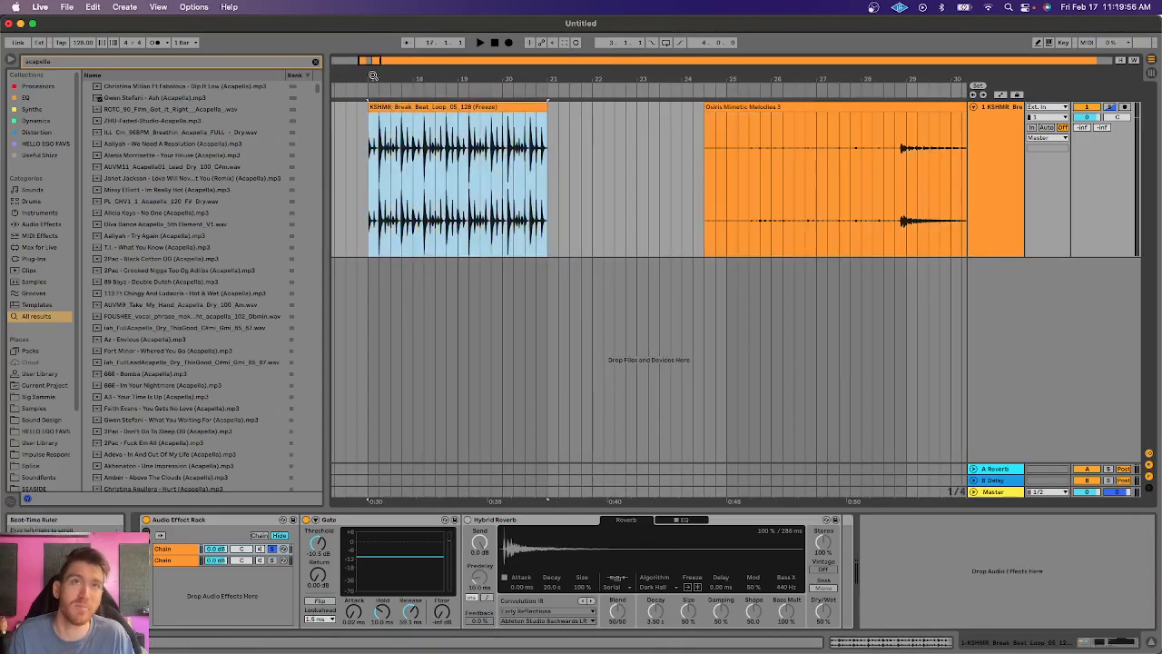
{"action": "scroll", "coordinate": [373, 74], "scroll_direction": "up", "scroll_amount": 5}
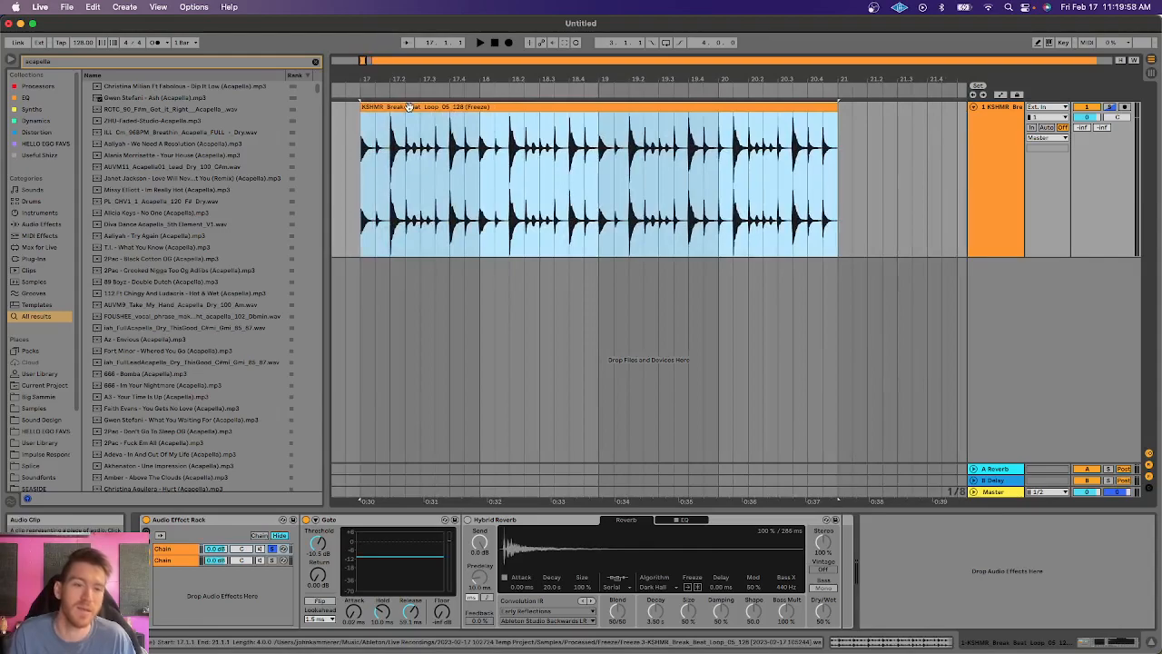